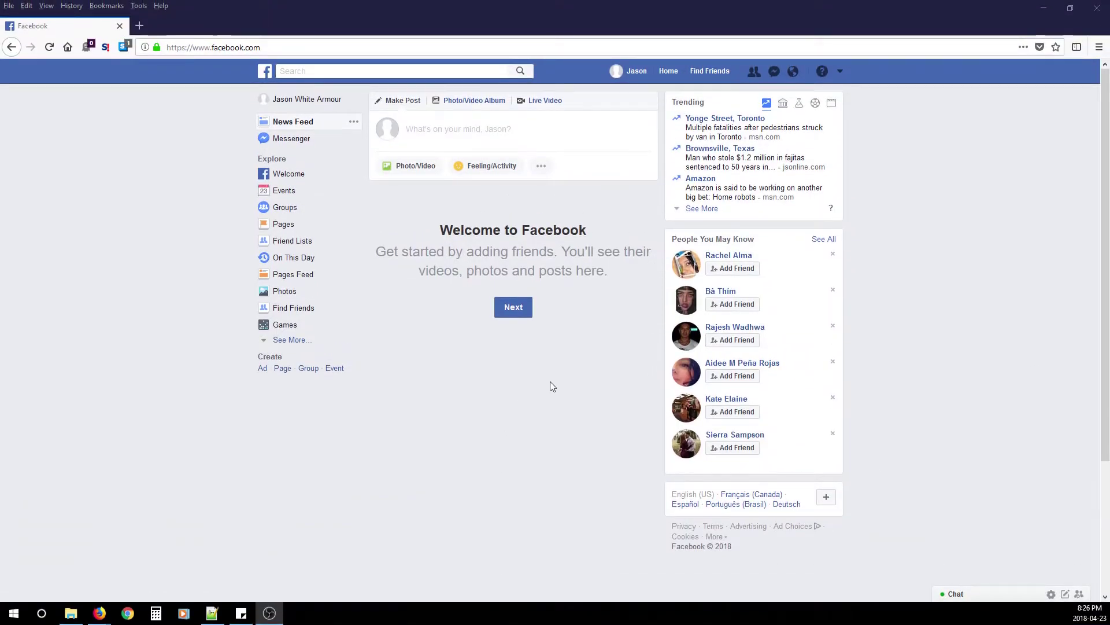
Open Facebook's Security and Login settings from the account menu.
{"action": "left_click", "coordinate": [552, 387]}
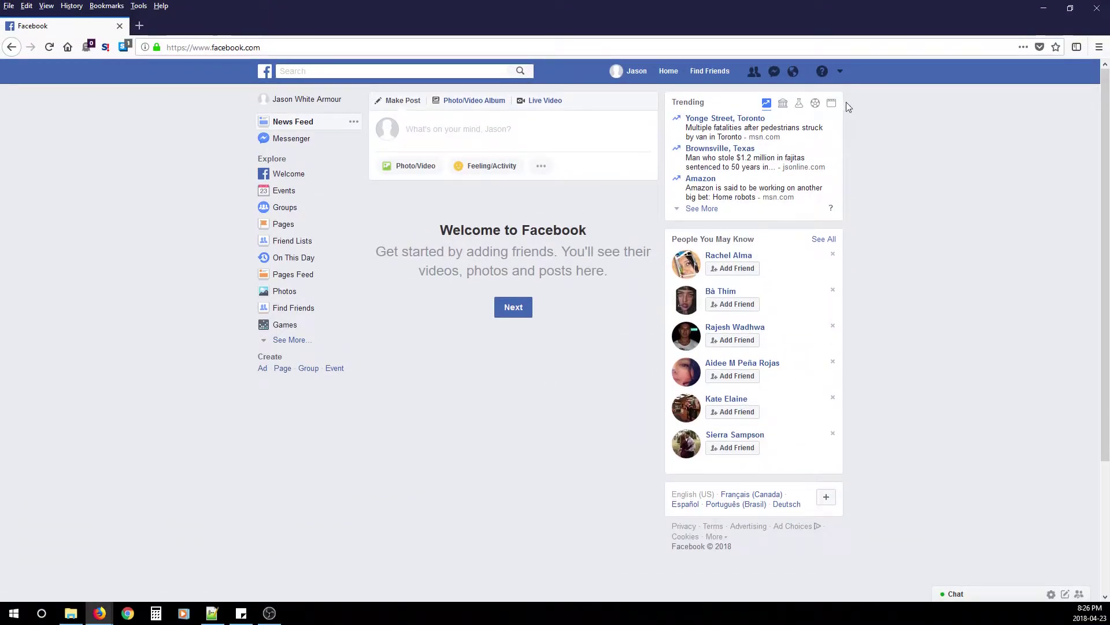
{"action": "left_click", "coordinate": [841, 71]}
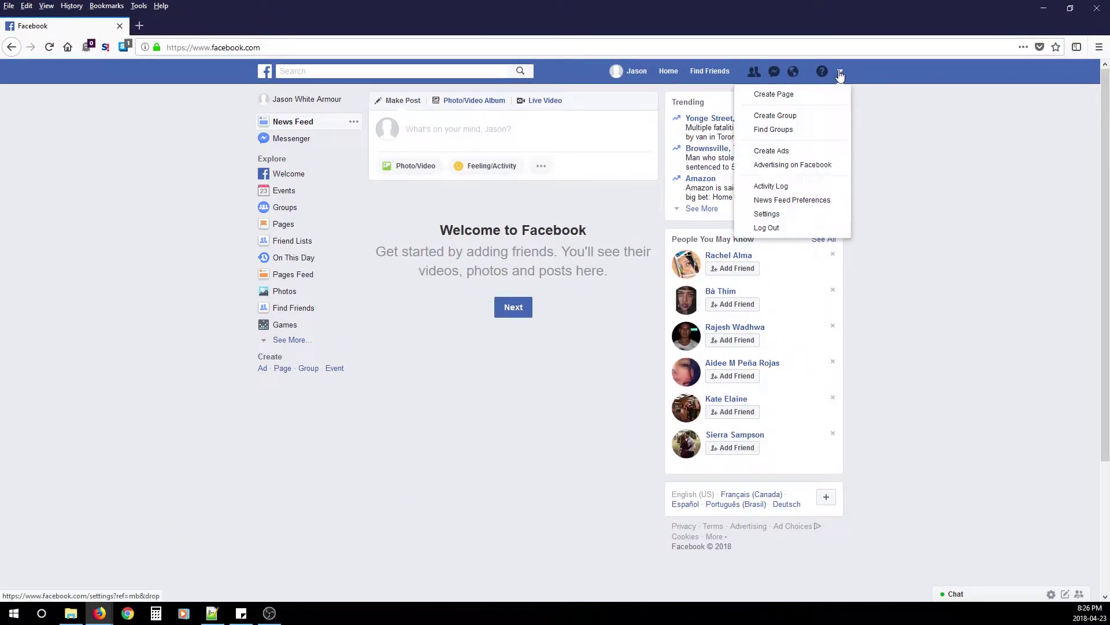
{"action": "left_click", "coordinate": [787, 214]}
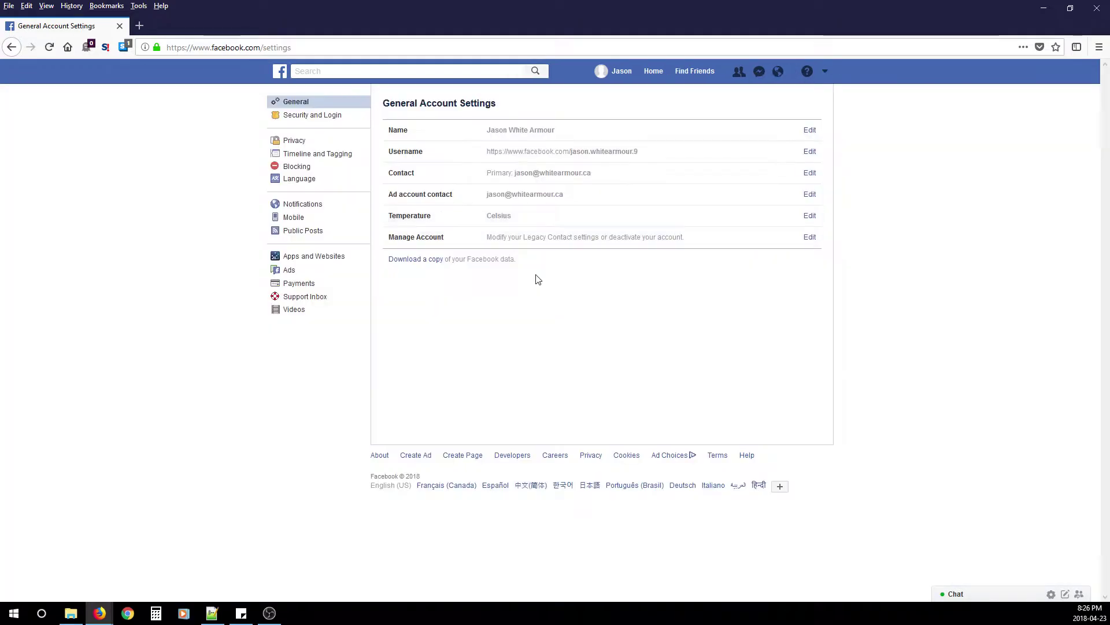
{"action": "left_click", "coordinate": [341, 119]}
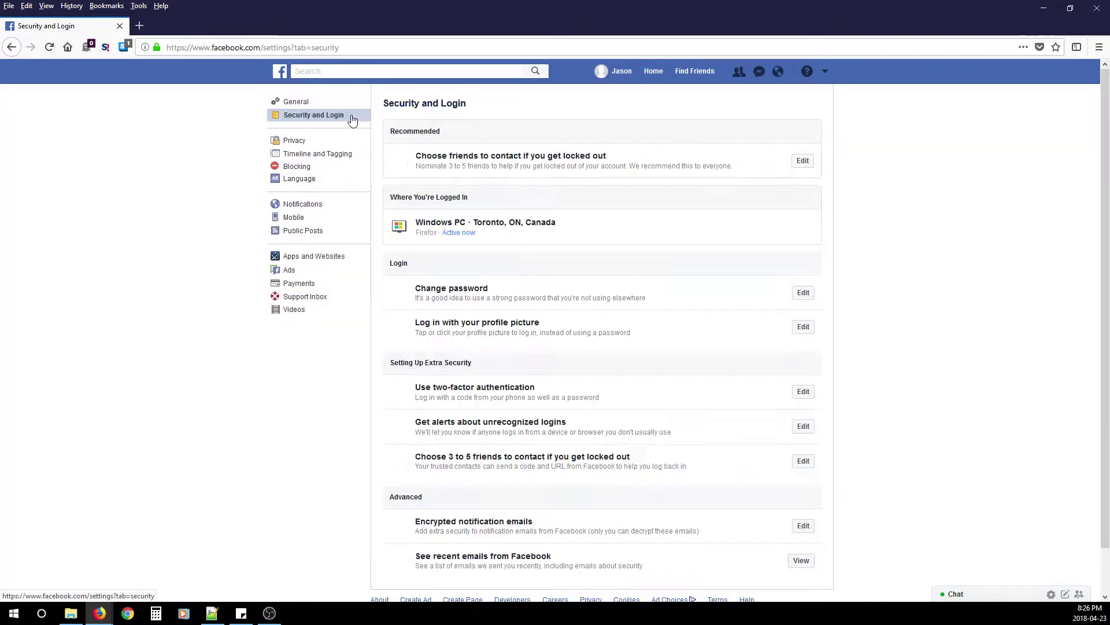
Expand the two-factor authentication options and try adding a phone, leaving two-factor off.
{"action": "scroll", "coordinate": [430, 376], "scroll_direction": "down", "scroll_amount": 2}
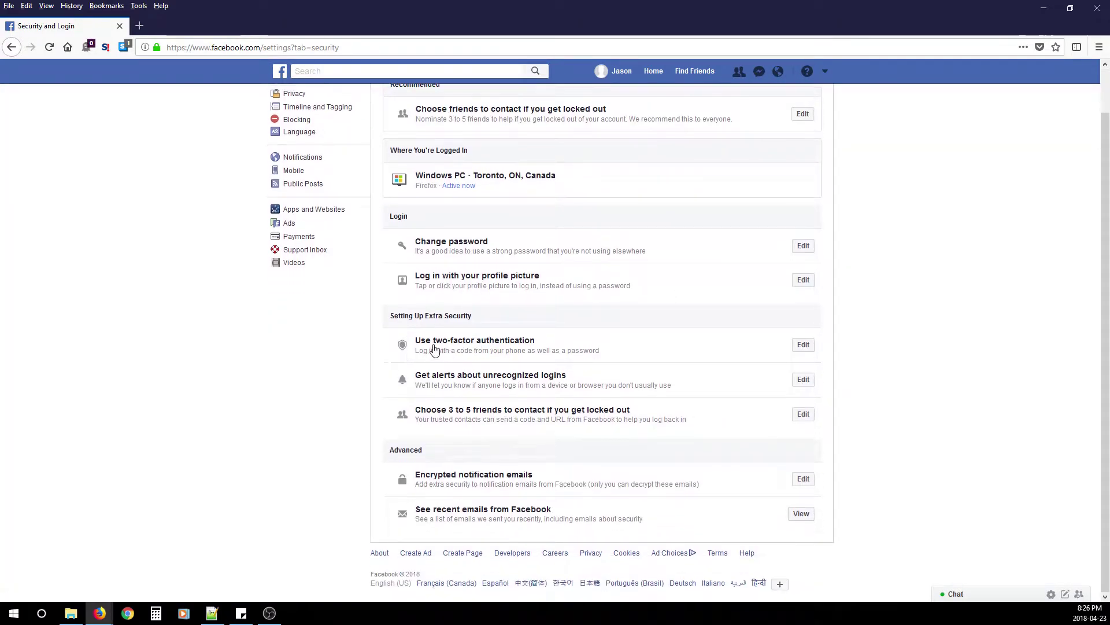
{"action": "left_click", "coordinate": [551, 346]}
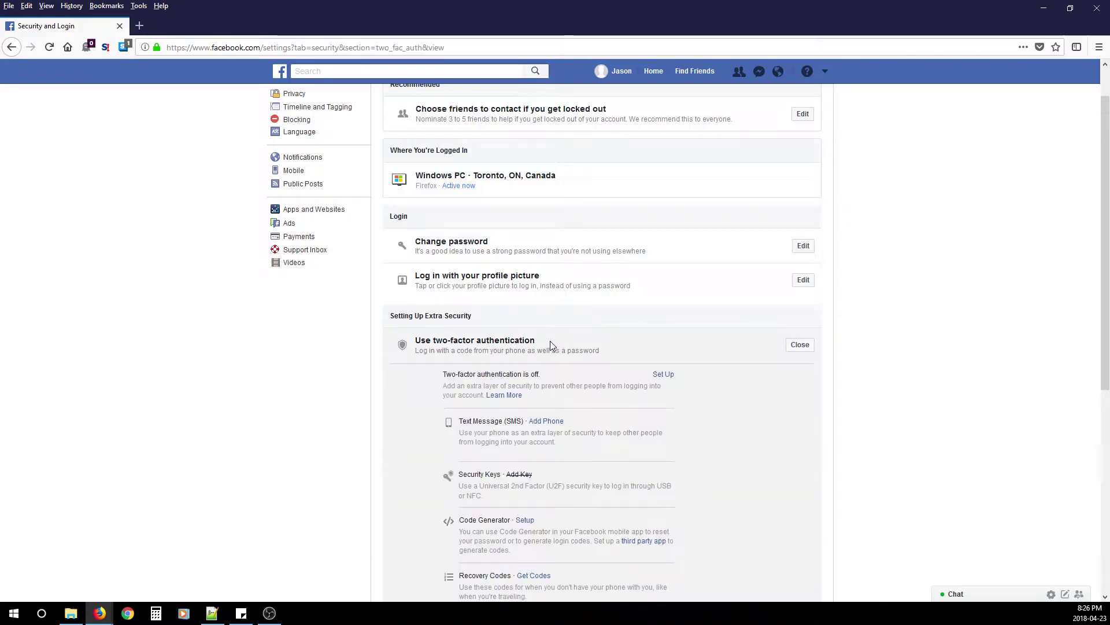
{"action": "left_click", "coordinate": [550, 423]}
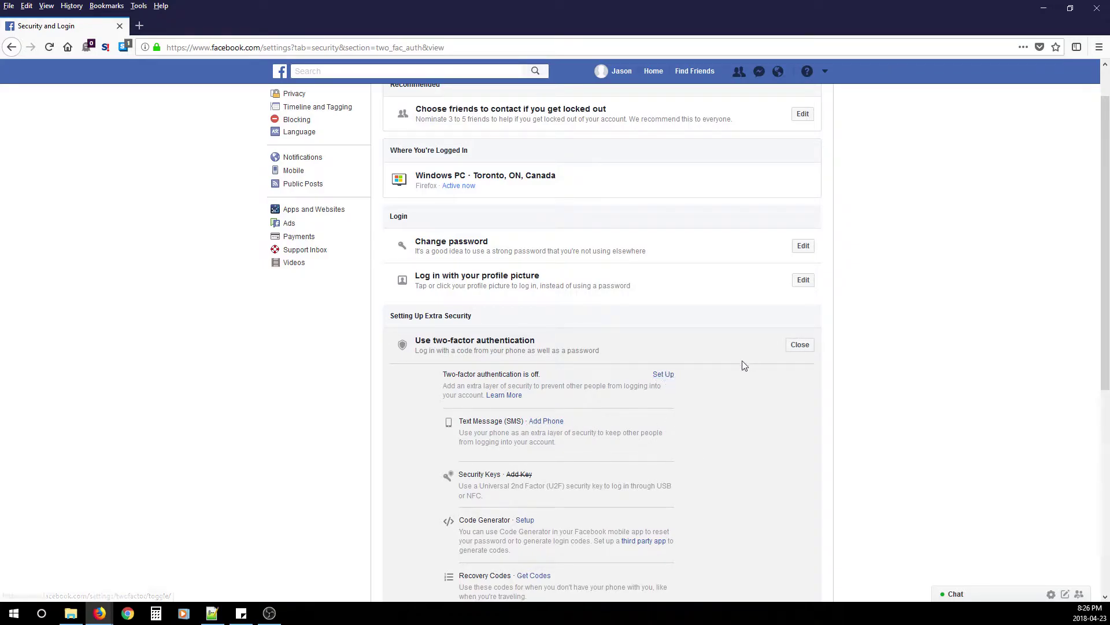
{"action": "scroll", "coordinate": [723, 401], "scroll_direction": "down", "scroll_amount": 3}
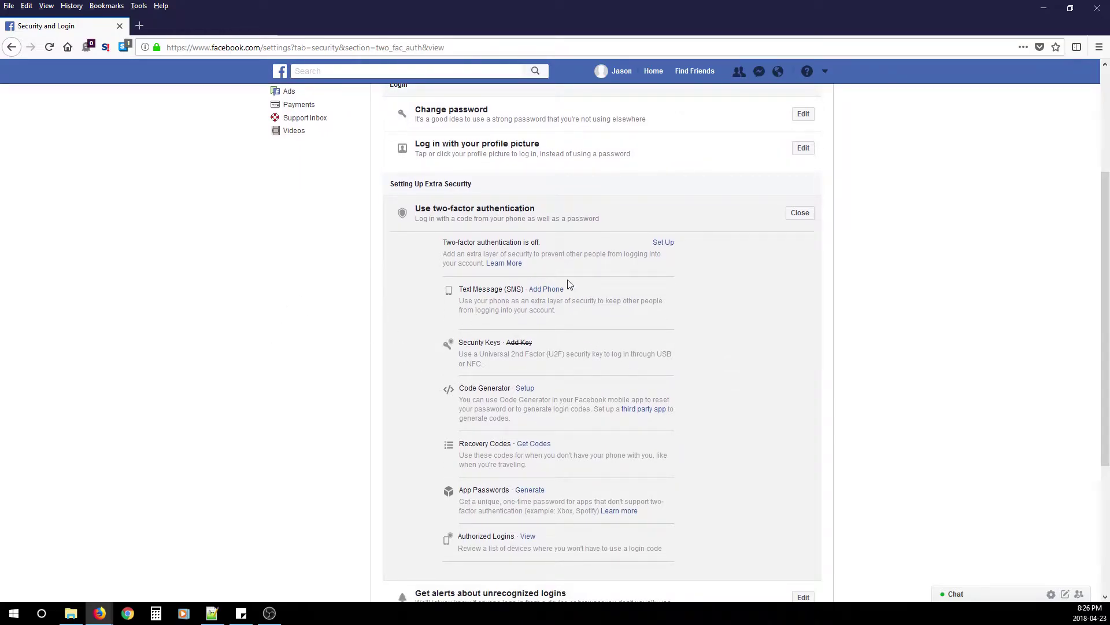
Enable unrecognized-login alerts via notifications, Messenger and e-mail, save, and collapse the section.
{"action": "left_click", "coordinate": [801, 213]}
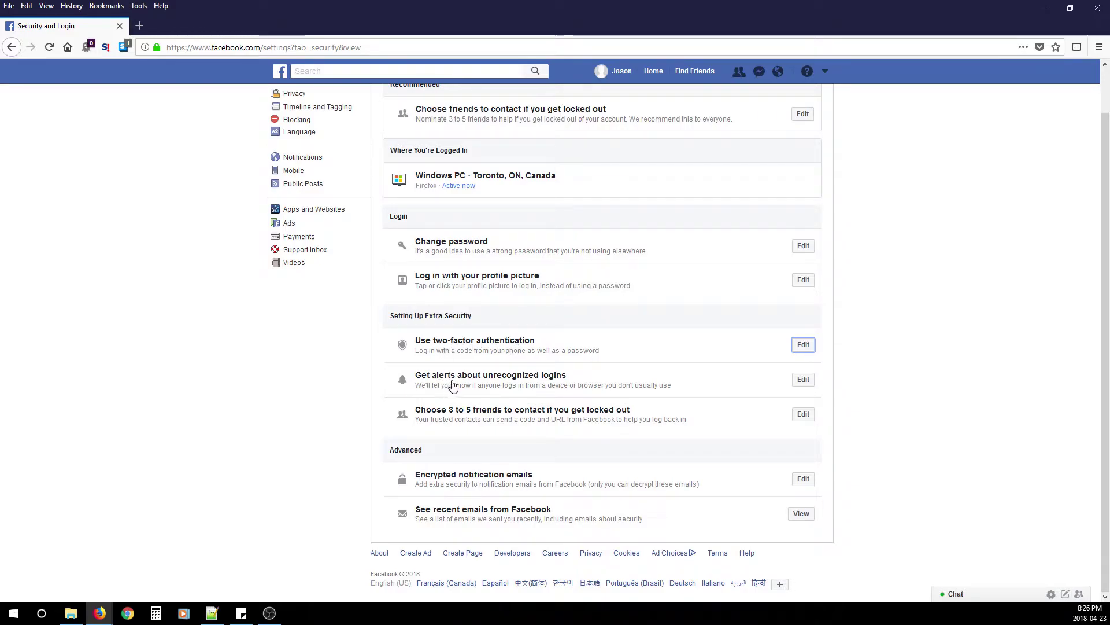
{"action": "left_click", "coordinate": [471, 380]}
{"action": "scroll", "coordinate": [451, 376], "scroll_direction": "down", "scroll_amount": 2}
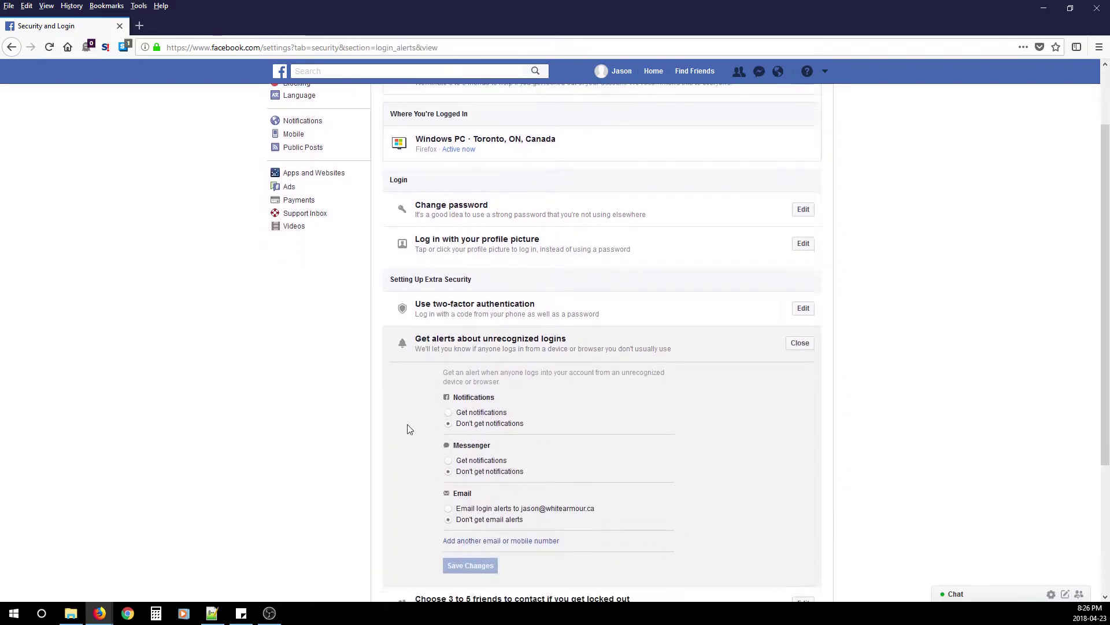
{"action": "left_click", "coordinate": [448, 317]}
{"action": "left_click", "coordinate": [449, 365]}
{"action": "left_click_drag", "start_coordinate": [522, 414], "coordinate": [599, 414]}
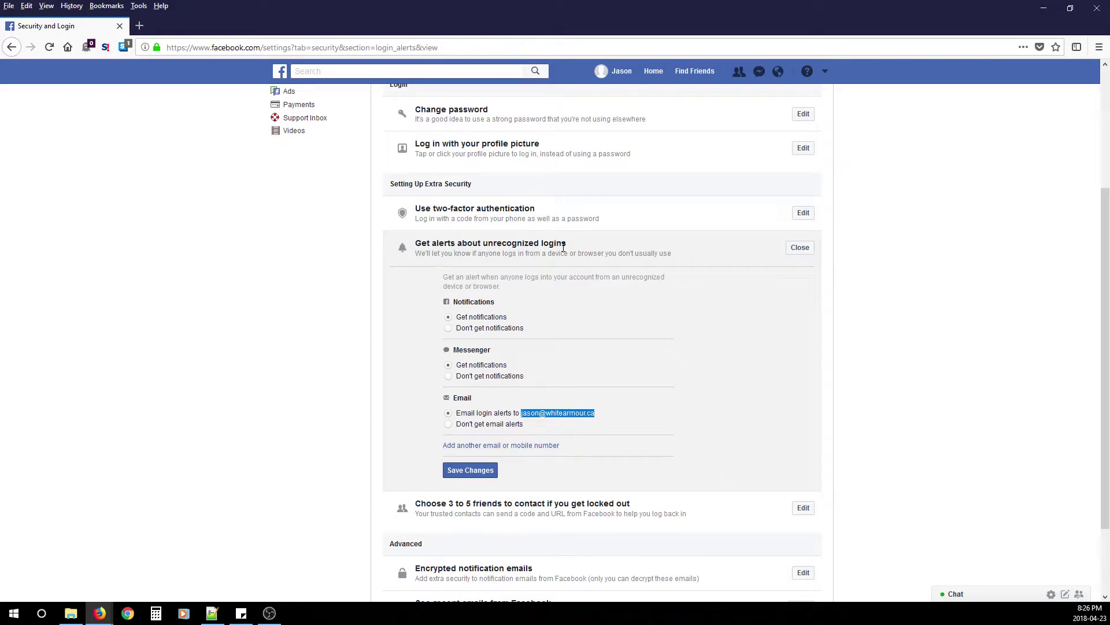
{"action": "left_click", "coordinate": [471, 471]}
{"action": "left_click", "coordinate": [799, 248]}
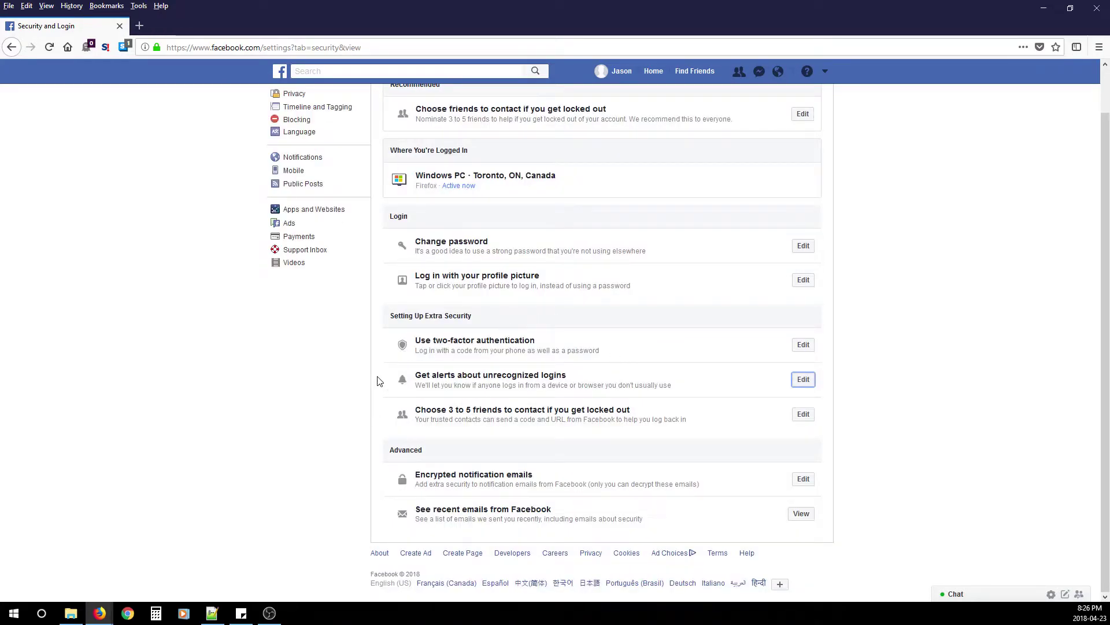
{"action": "left_click", "coordinate": [490, 285]}
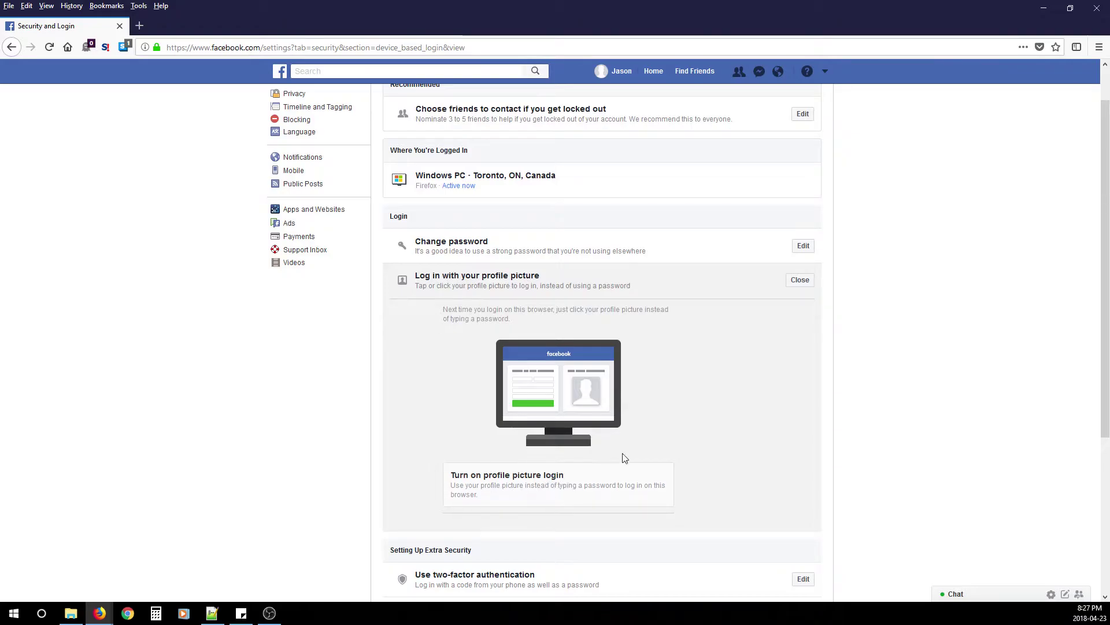
{"action": "left_click", "coordinate": [798, 282]}
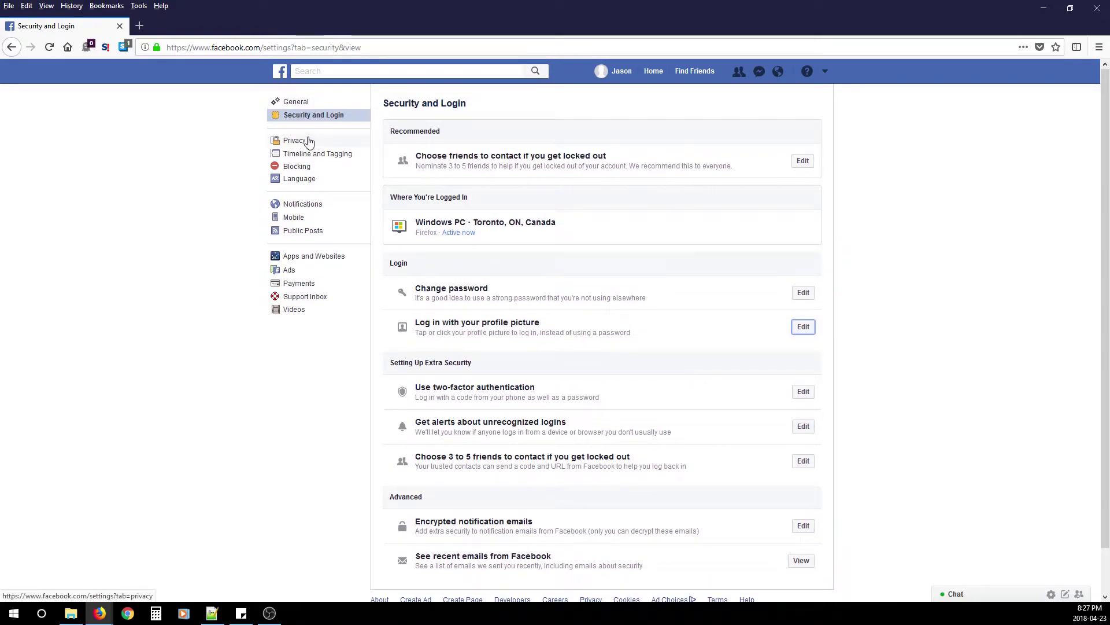
In Privacy settings, keep future posts visible to Friends and expand Limit Past Posts.
{"action": "left_click", "coordinate": [309, 141]}
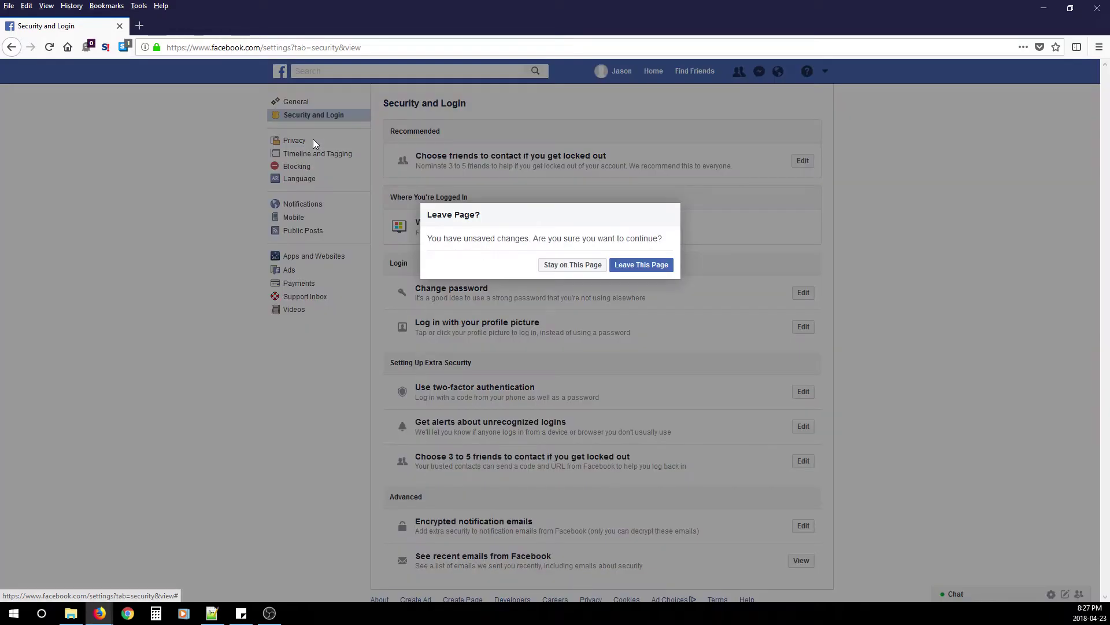
{"action": "left_click", "coordinate": [640, 266]}
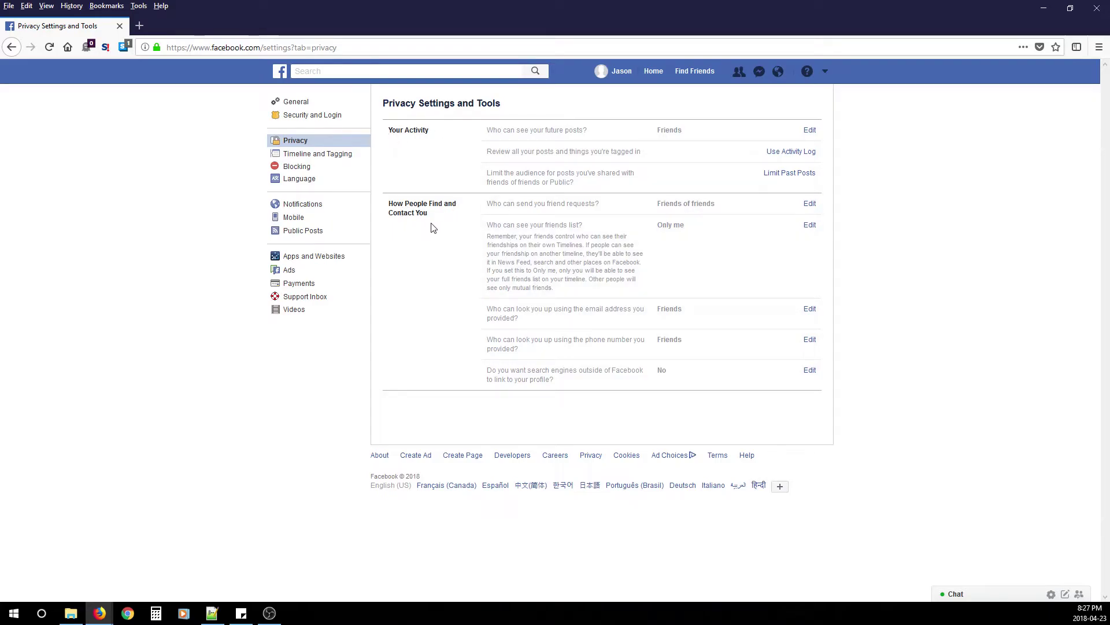
{"action": "left_click", "coordinate": [808, 130]}
{"action": "left_click", "coordinate": [702, 216]}
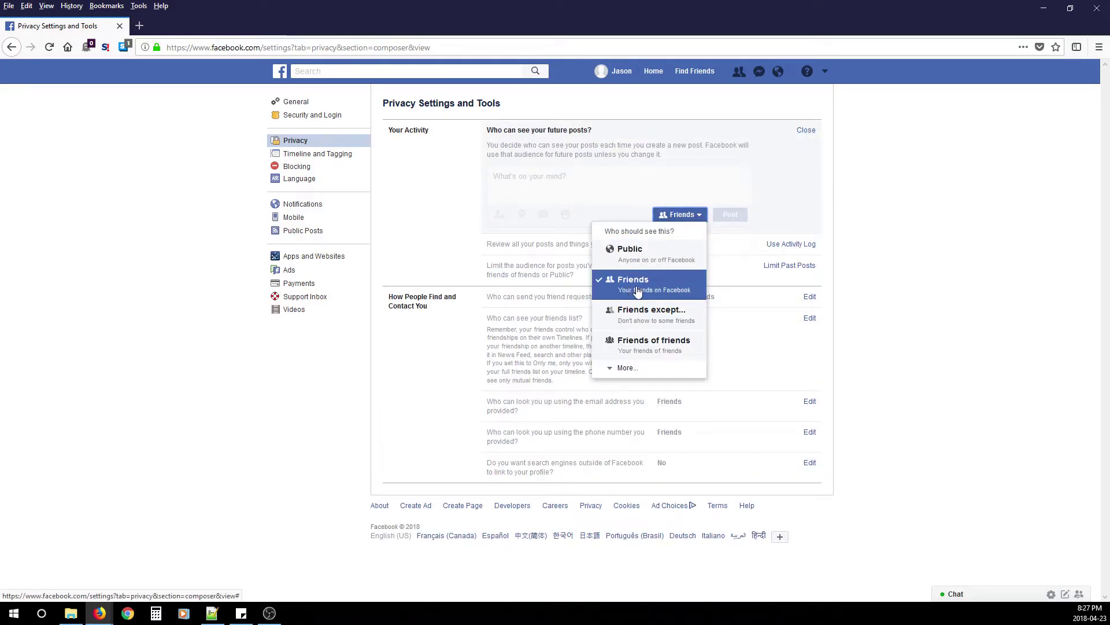
{"action": "left_click", "coordinate": [628, 368]}
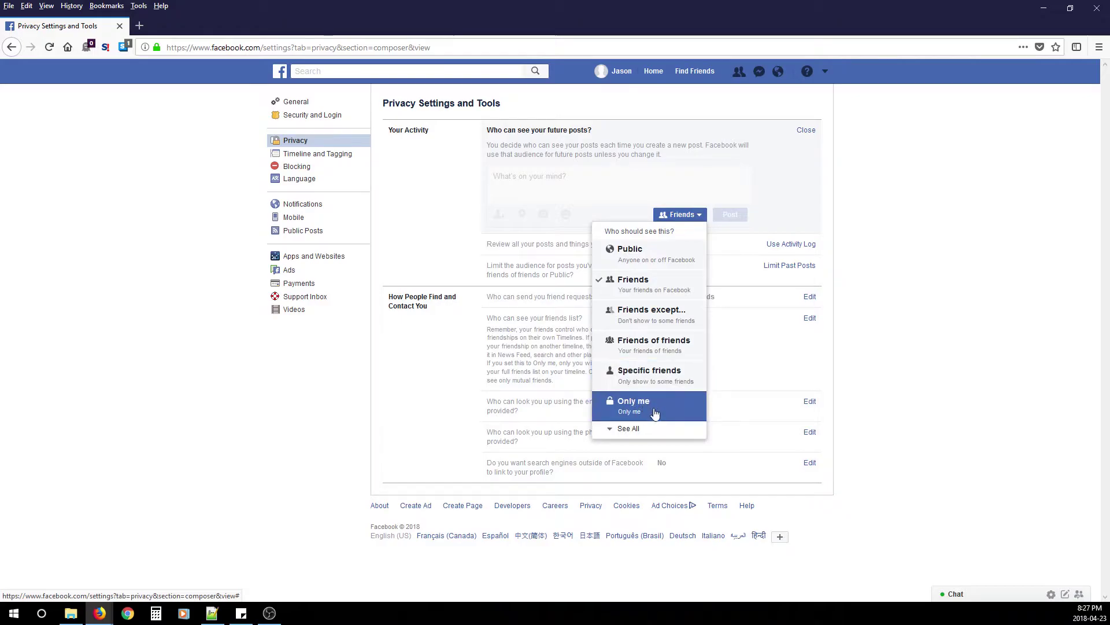
{"action": "left_click", "coordinate": [642, 282]}
{"action": "left_click", "coordinate": [813, 133]}
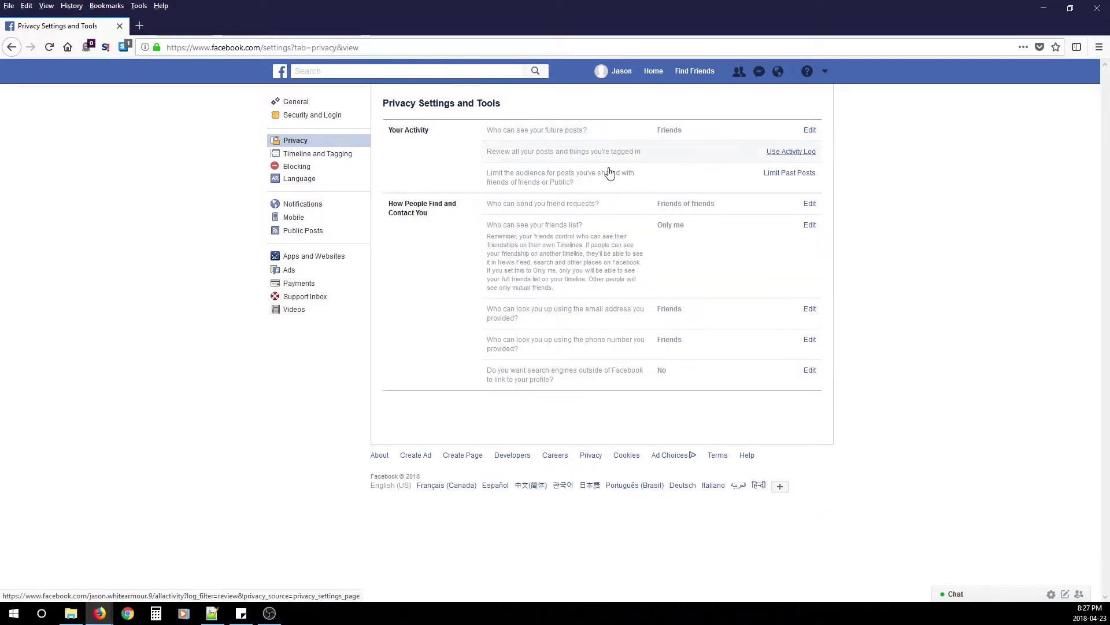
{"action": "left_click", "coordinate": [785, 176]}
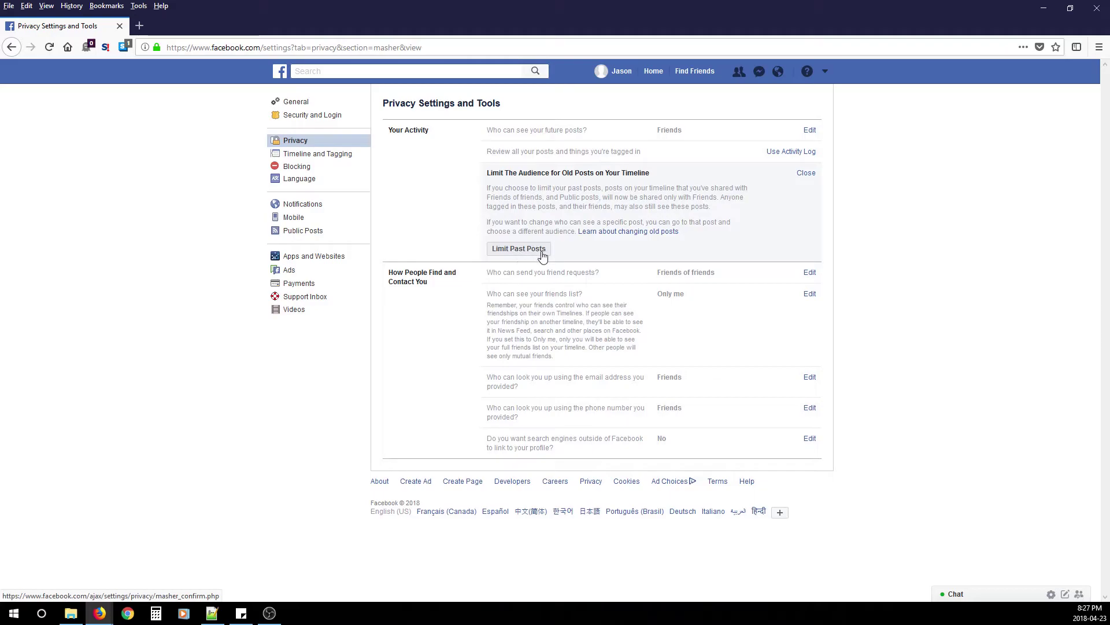
Limit old timeline posts' audience and keep friend requests at Friends of friends.
{"action": "left_click", "coordinate": [806, 173]}
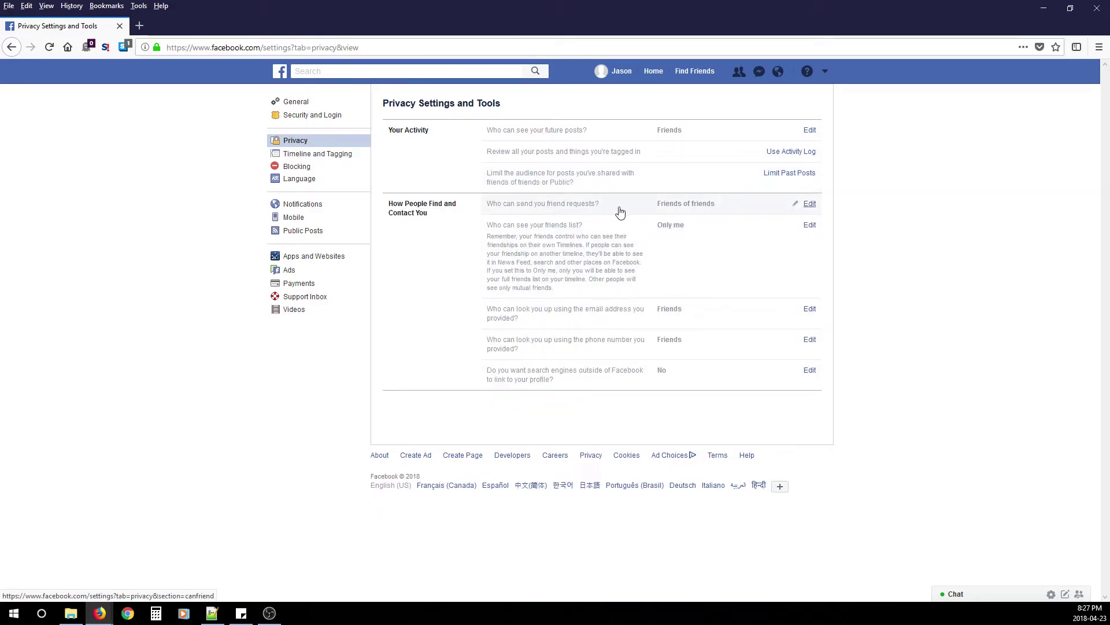
{"action": "left_click", "coordinate": [810, 204]}
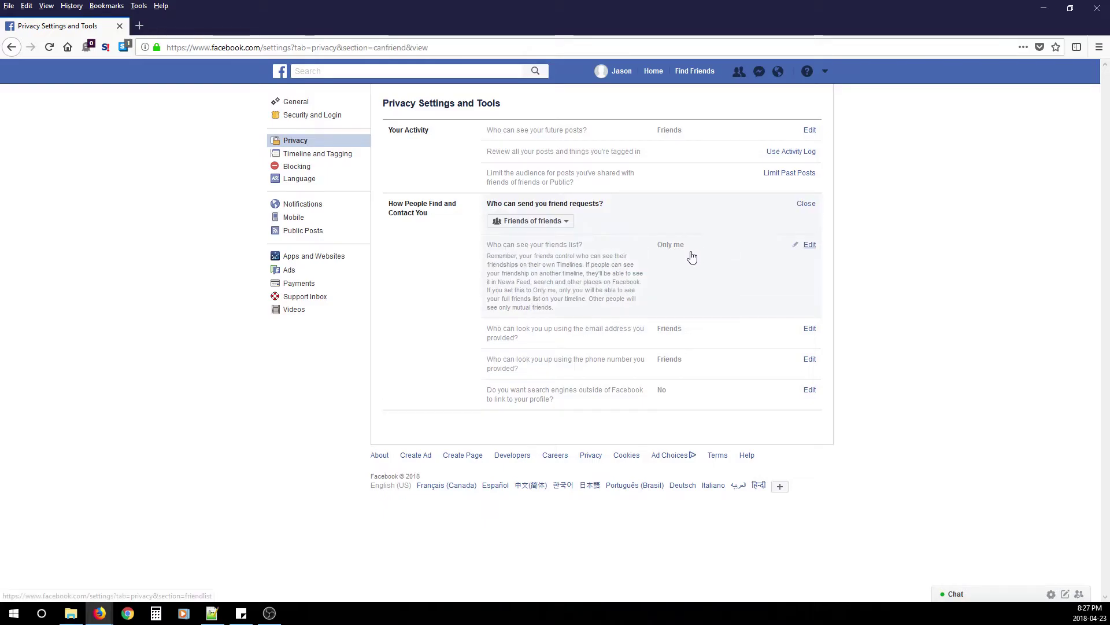
{"action": "left_click", "coordinate": [531, 222]}
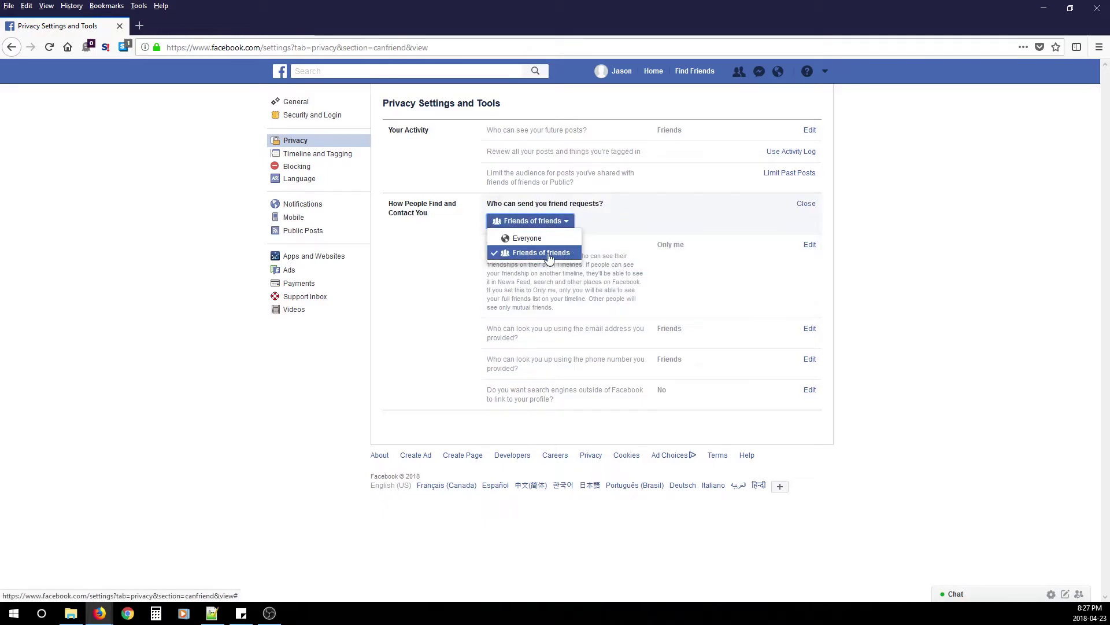
{"action": "left_click", "coordinate": [431, 287]}
{"action": "left_click", "coordinate": [806, 204]}
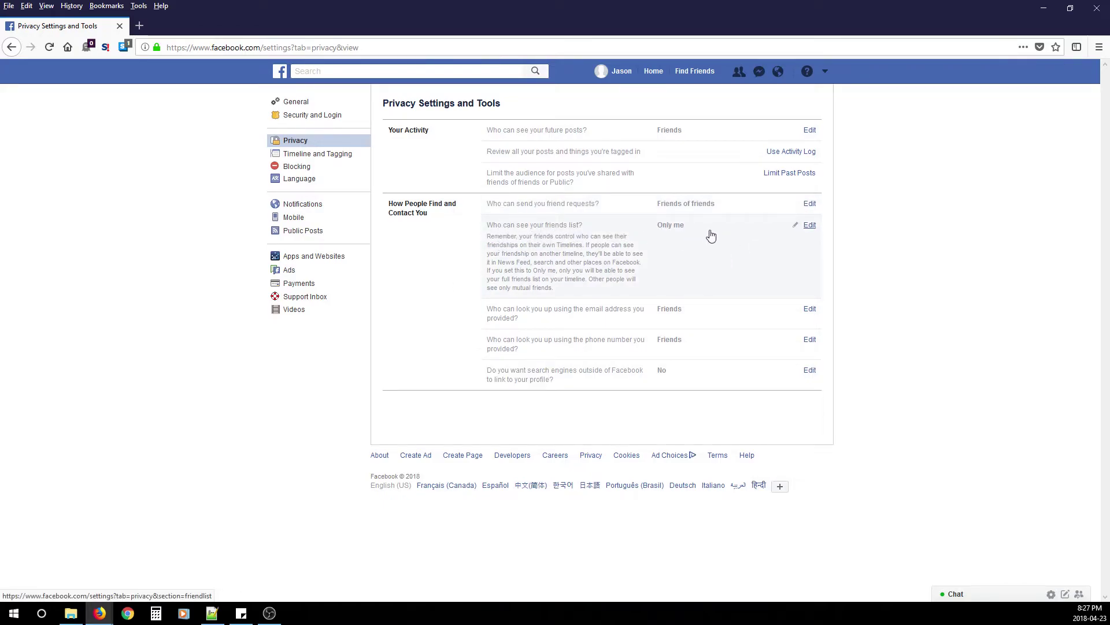
Set the friends list to Only me and email address lookup to Friends.
{"action": "left_click", "coordinate": [809, 226]}
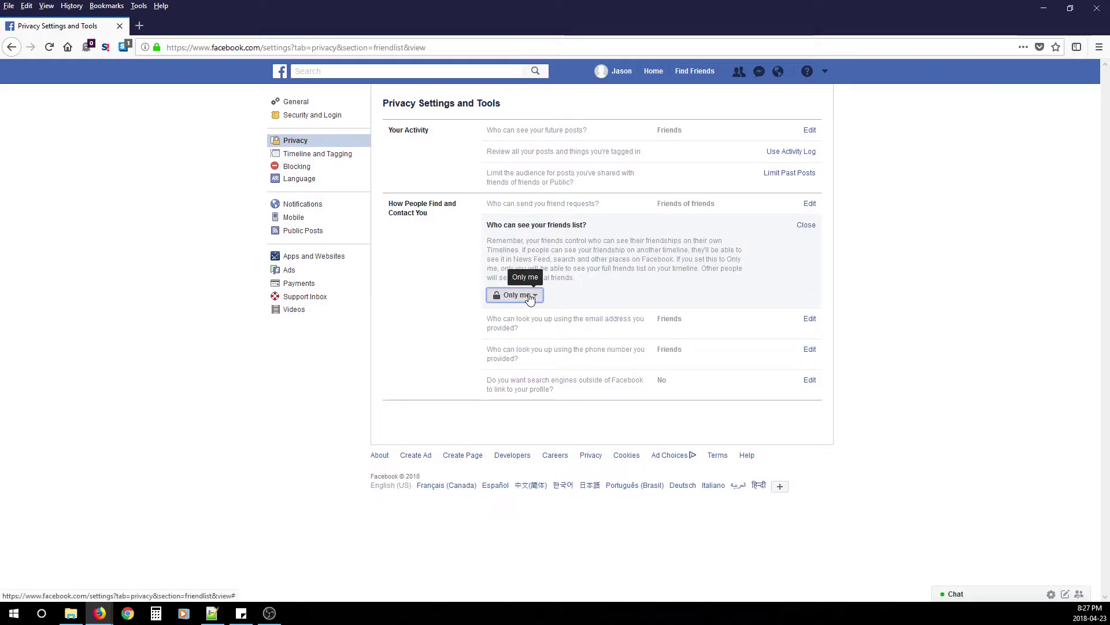
{"action": "left_click", "coordinate": [518, 295]}
{"action": "left_click", "coordinate": [526, 342]}
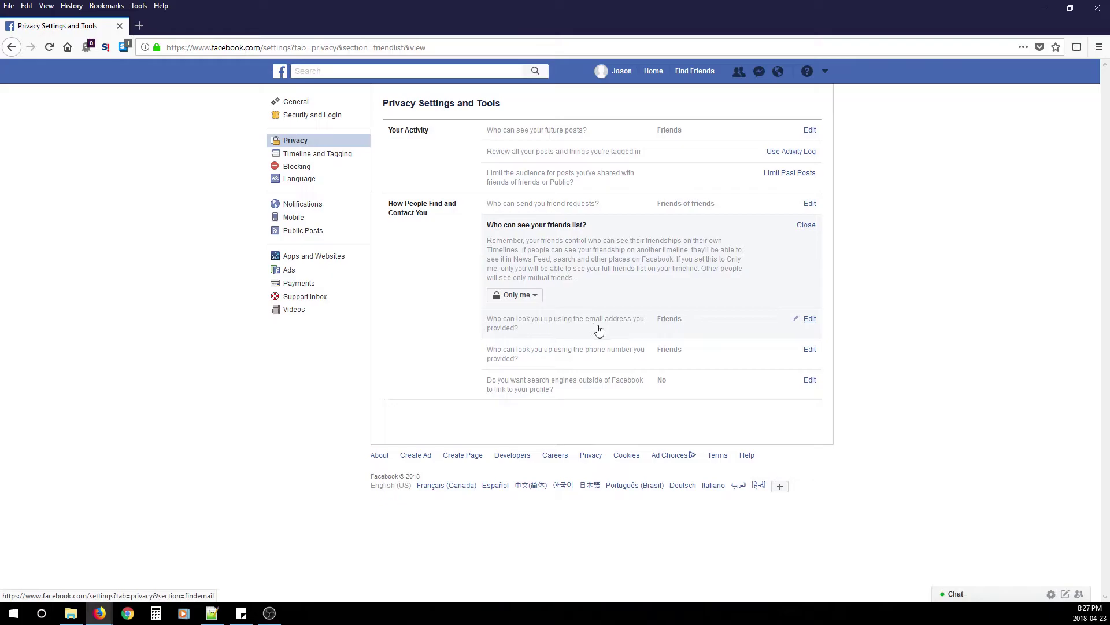
{"action": "left_click", "coordinate": [813, 321]}
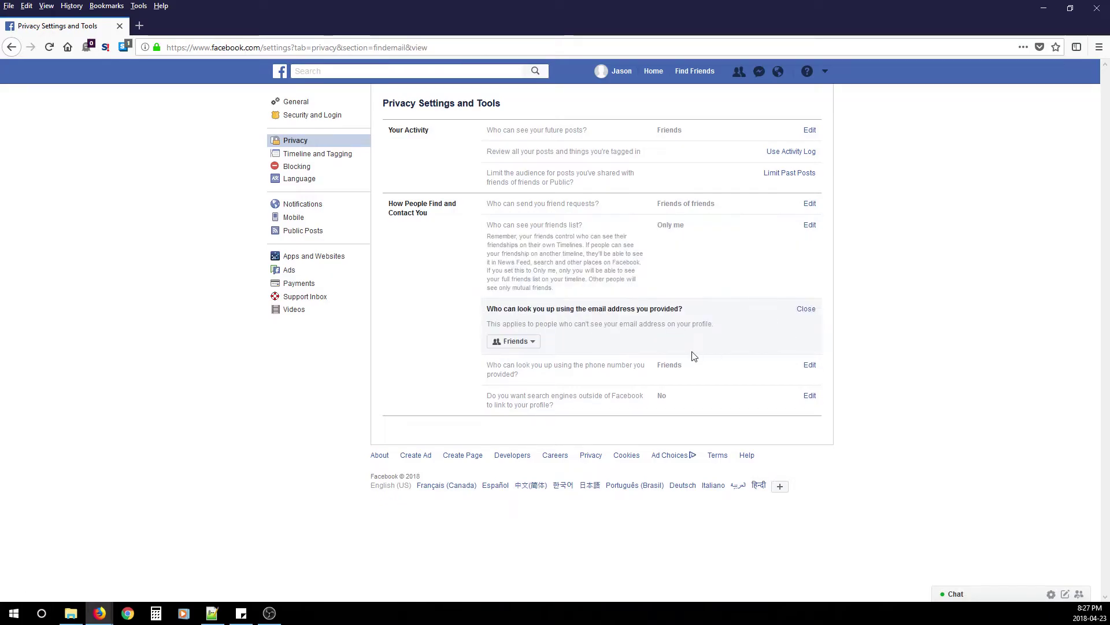
{"action": "left_click", "coordinate": [513, 342]}
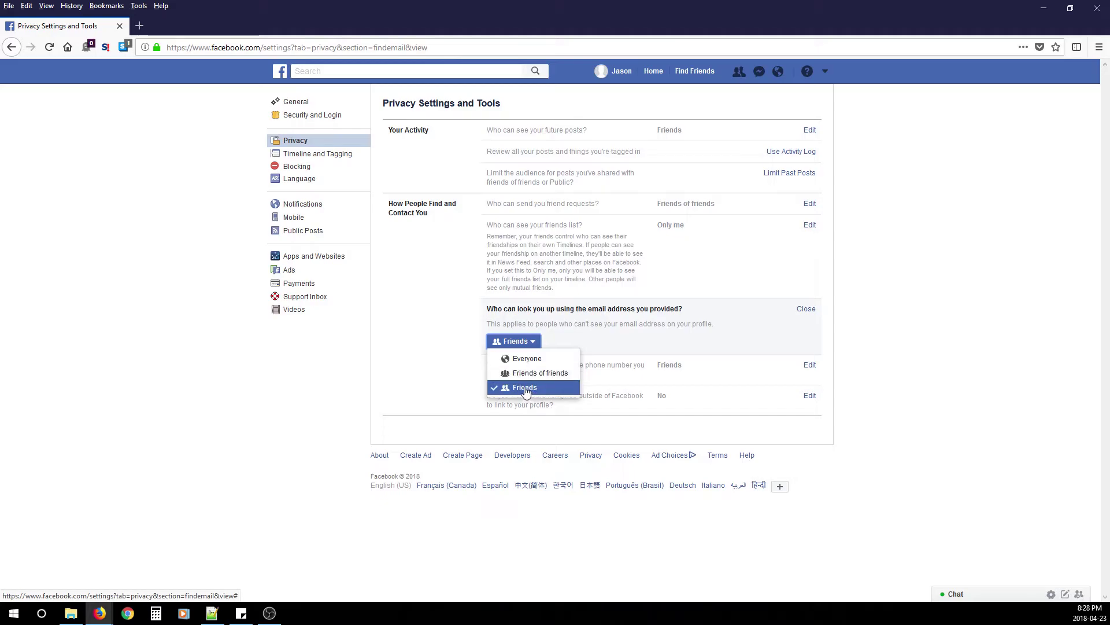
{"action": "left_click", "coordinate": [530, 342]}
{"action": "left_click", "coordinate": [807, 309]}
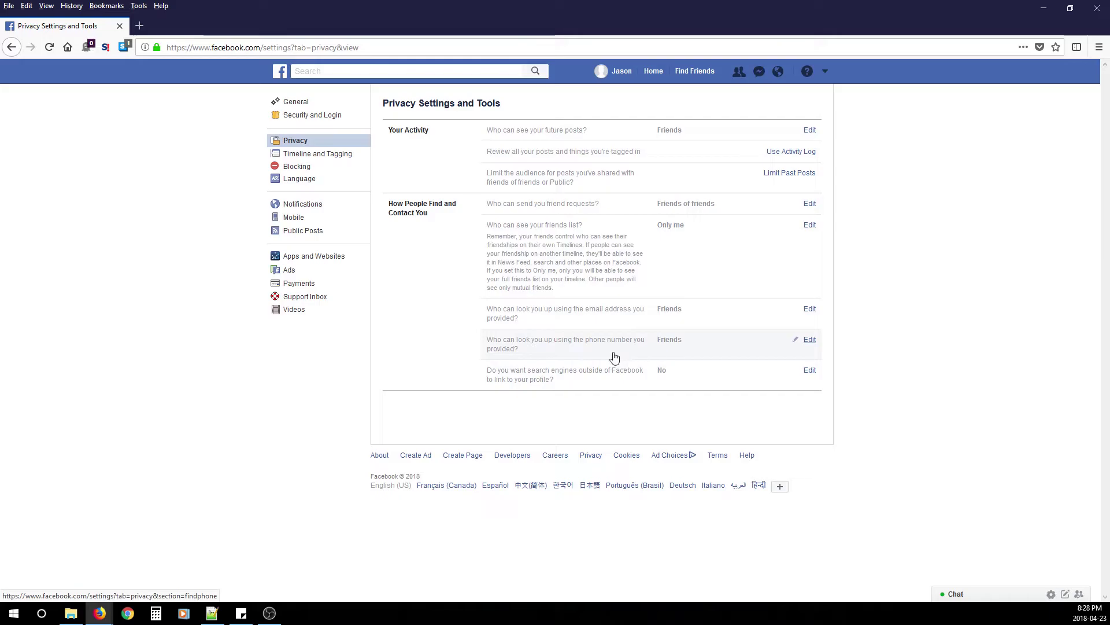
Keep phone number lookup at Friends and leave search-engine linking off.
{"action": "left_click", "coordinate": [726, 346]}
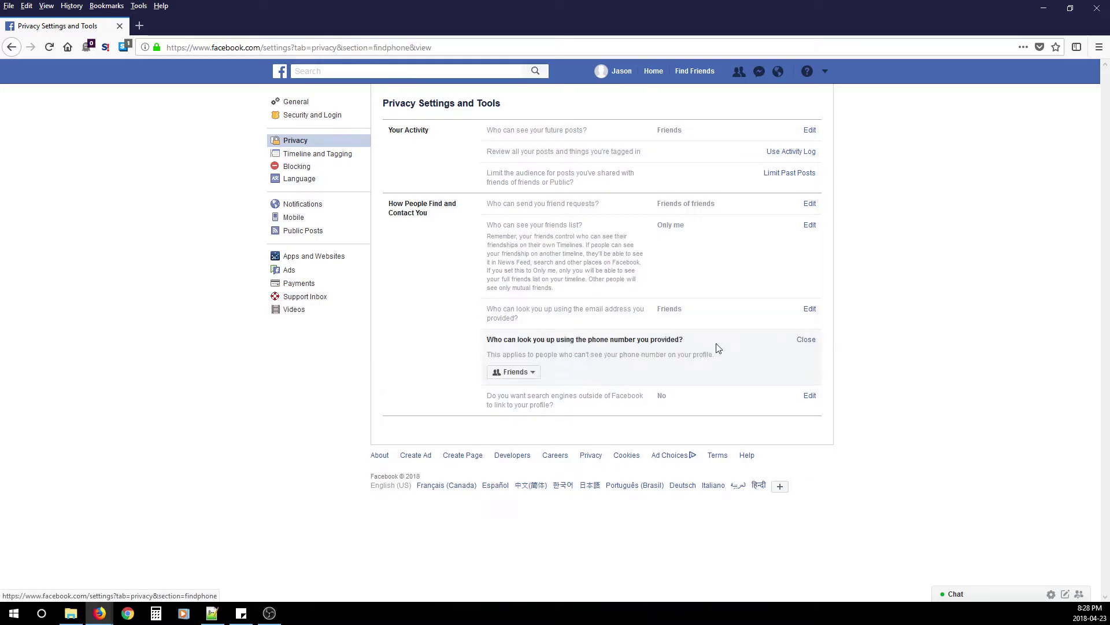
{"action": "left_click", "coordinate": [514, 372]}
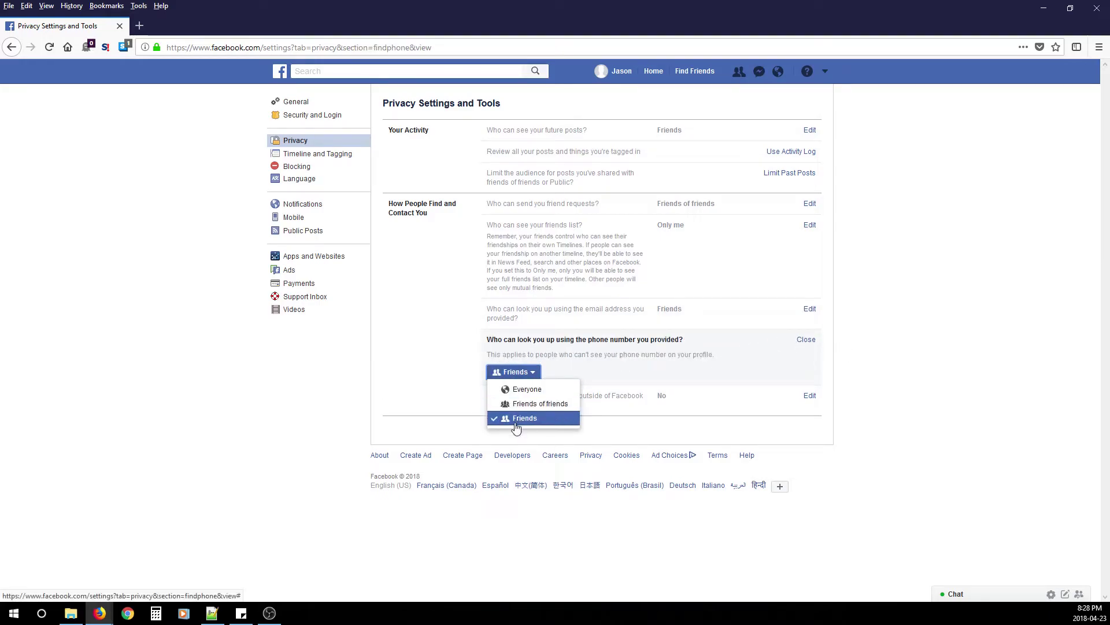
{"action": "left_click", "coordinate": [516, 424]}
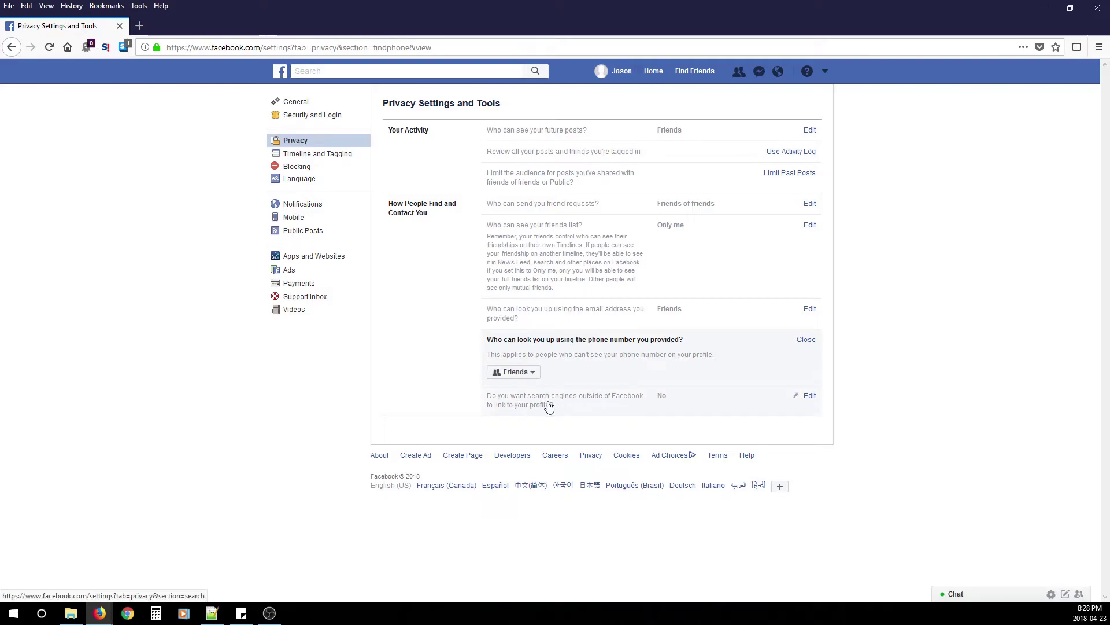
{"action": "left_click", "coordinate": [809, 397]}
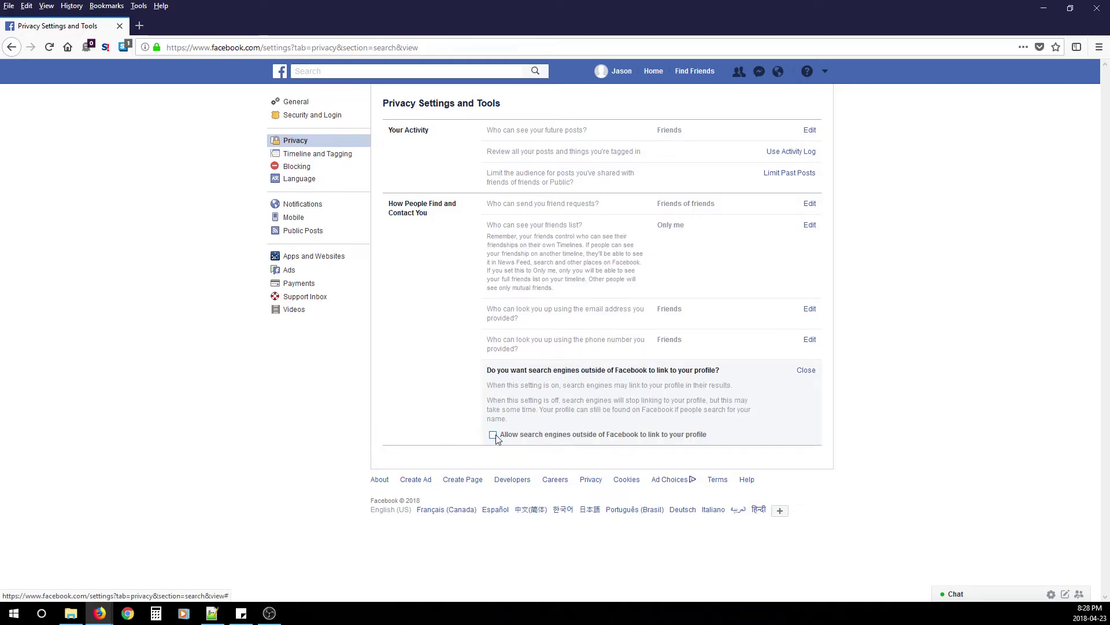
{"action": "left_click", "coordinate": [806, 370]}
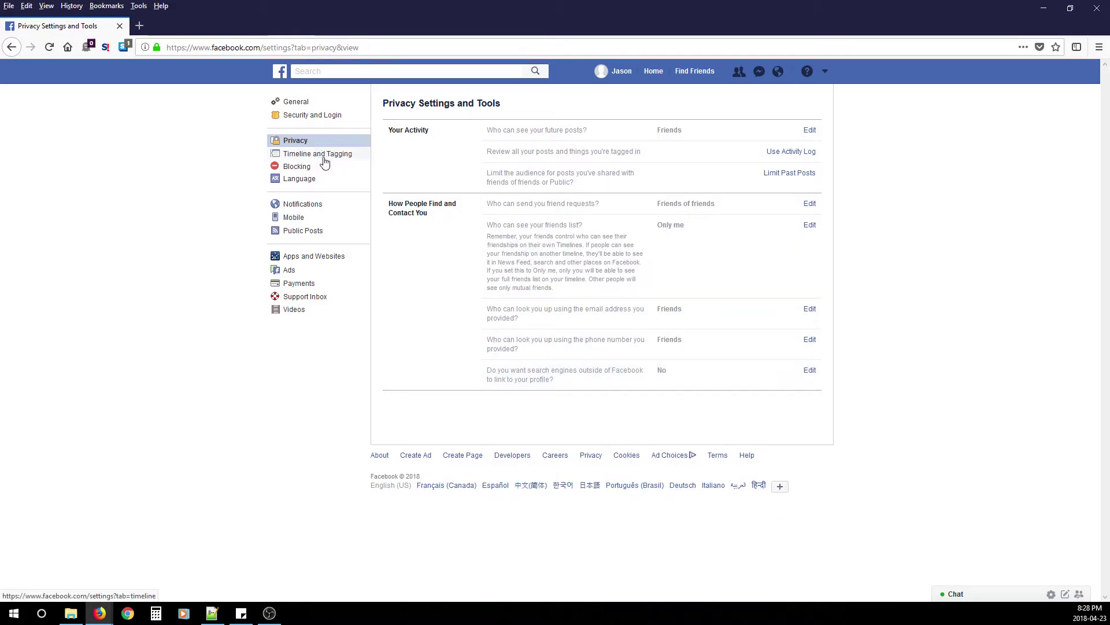
Open Timeline and Tagging settings and keep review of tagged posts on.
{"action": "left_click", "coordinate": [343, 161]}
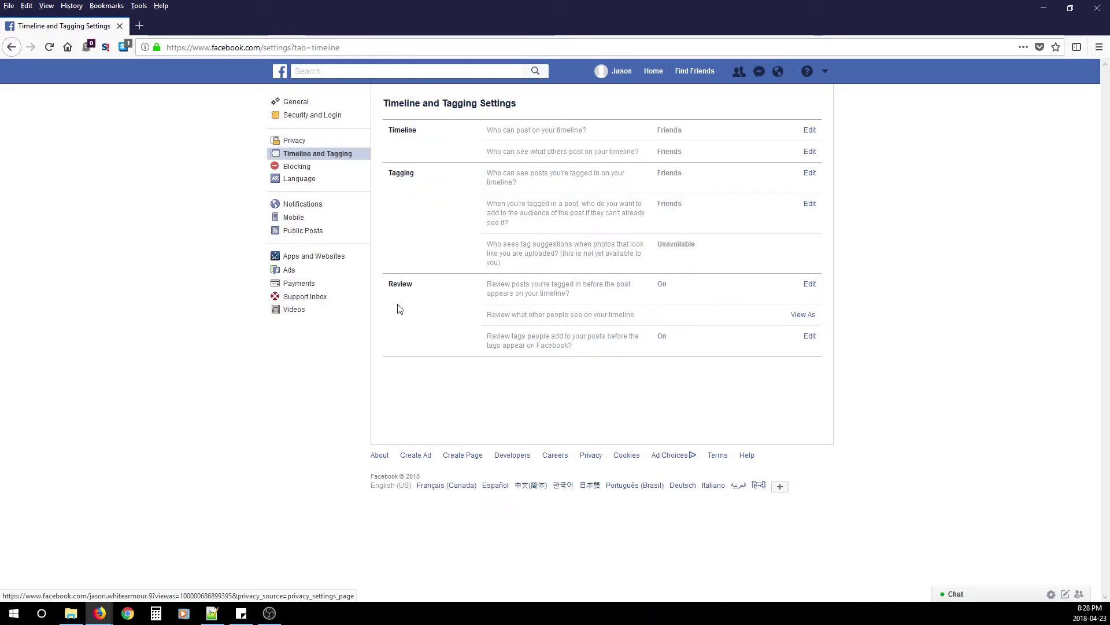
{"action": "left_click_drag", "start_coordinate": [390, 283], "coordinate": [414, 290]}
{"action": "left_click", "coordinate": [462, 301]}
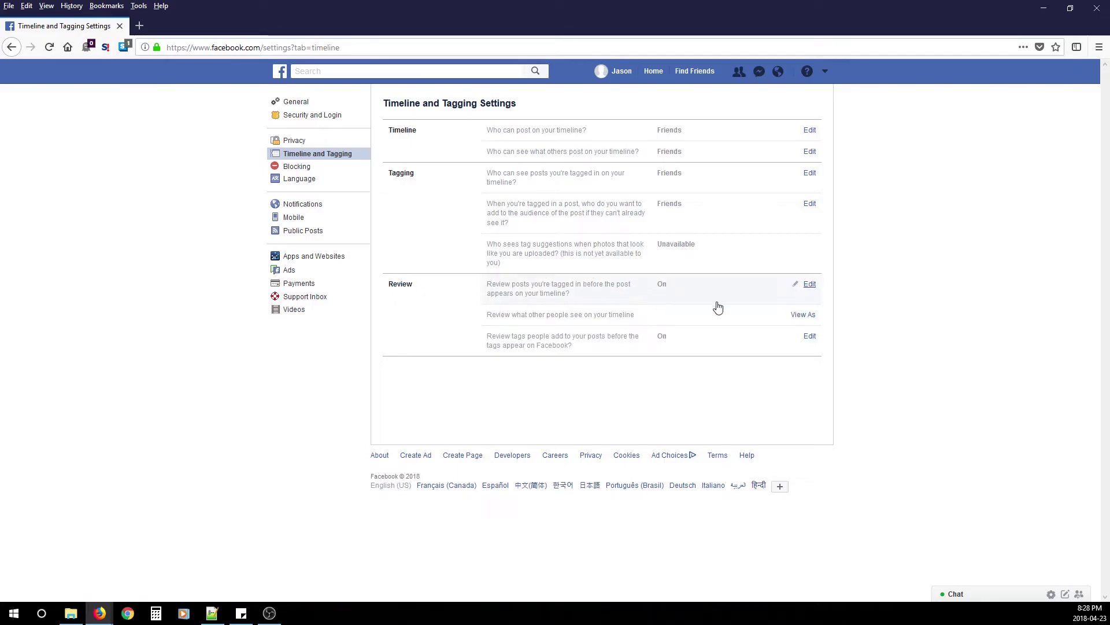
{"action": "left_click", "coordinate": [809, 286]}
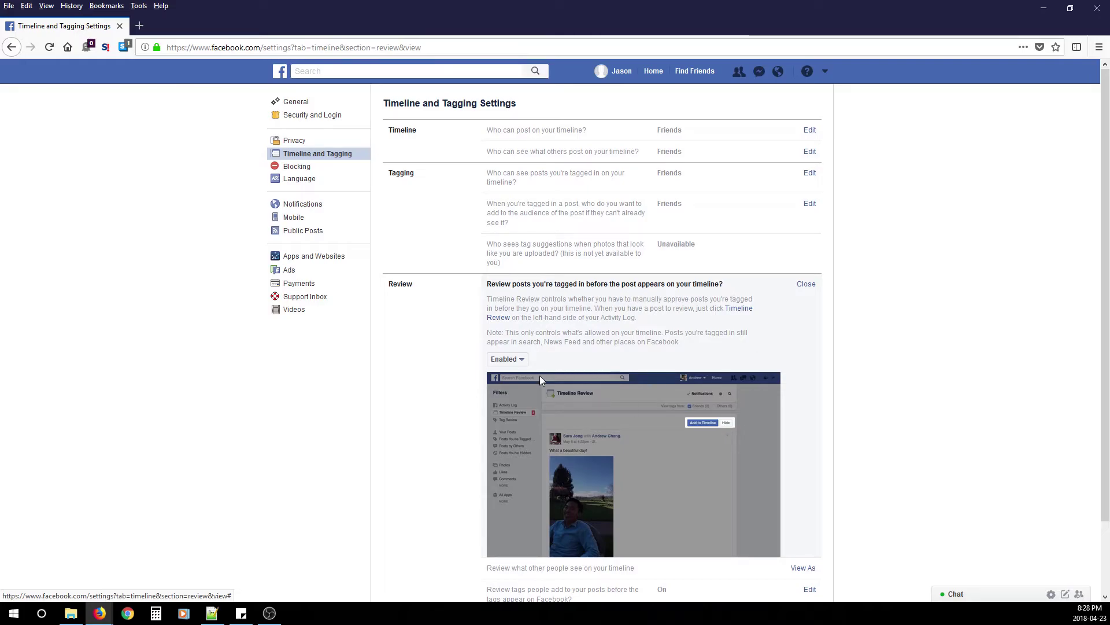
{"action": "left_click", "coordinate": [507, 359]}
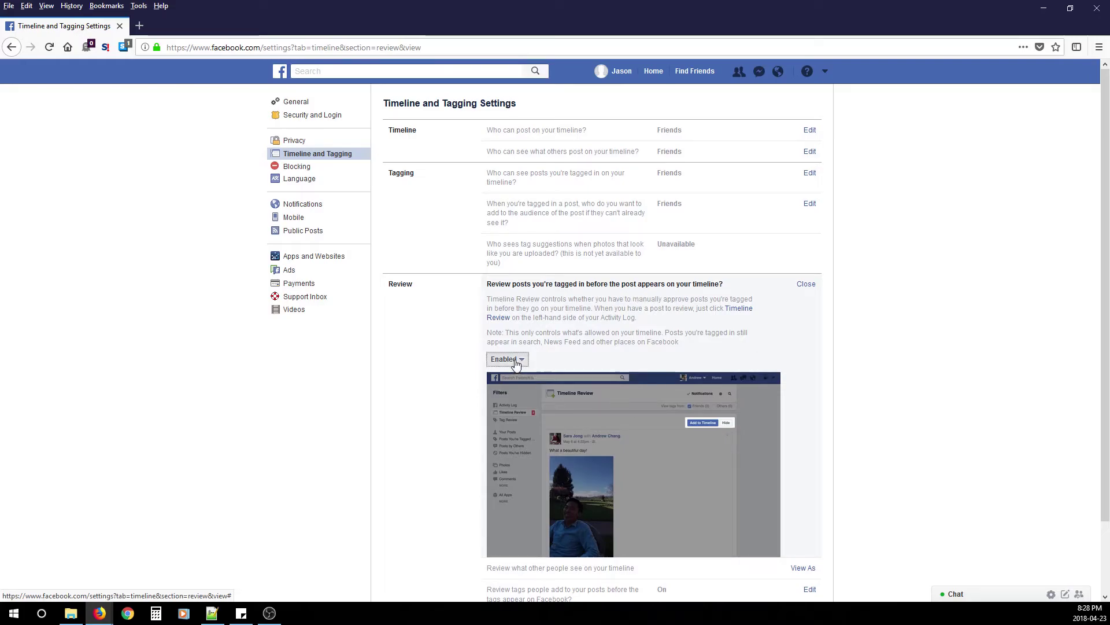
{"action": "left_click", "coordinate": [802, 292]}
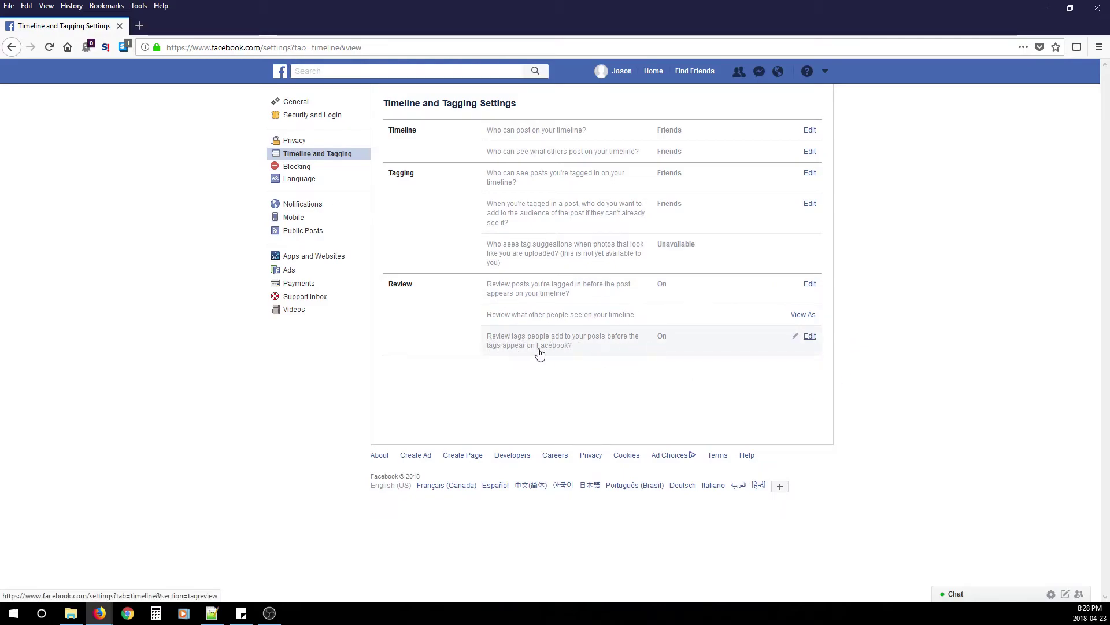
Keep review of tags people add to your posts set to Enabled.
{"action": "left_click", "coordinate": [810, 337]}
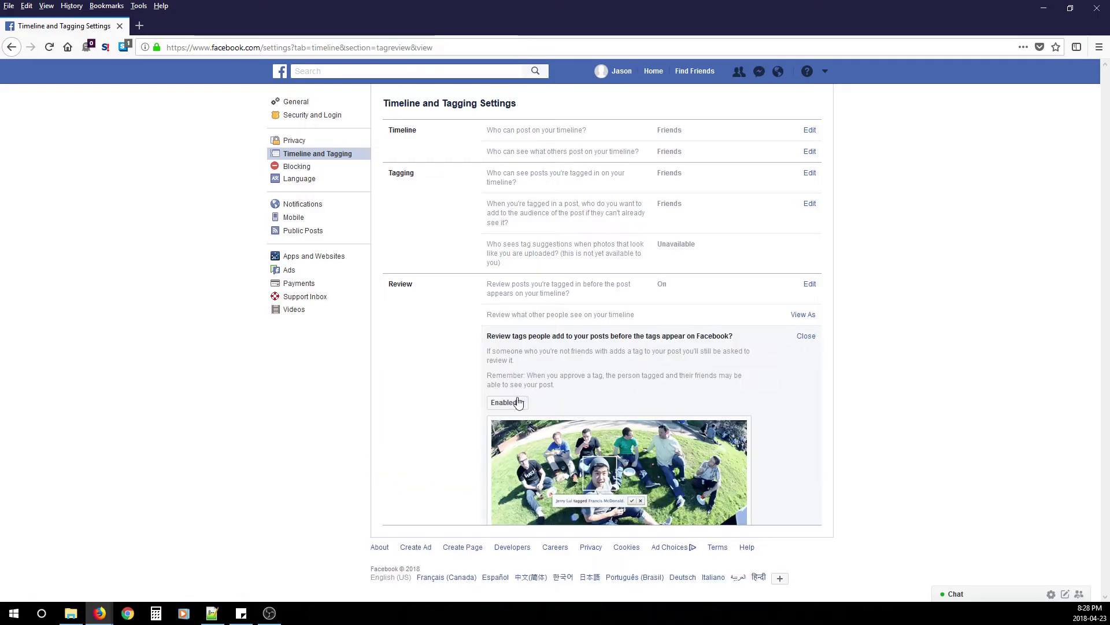
{"action": "left_click", "coordinate": [509, 403]}
{"action": "left_click", "coordinate": [421, 362]}
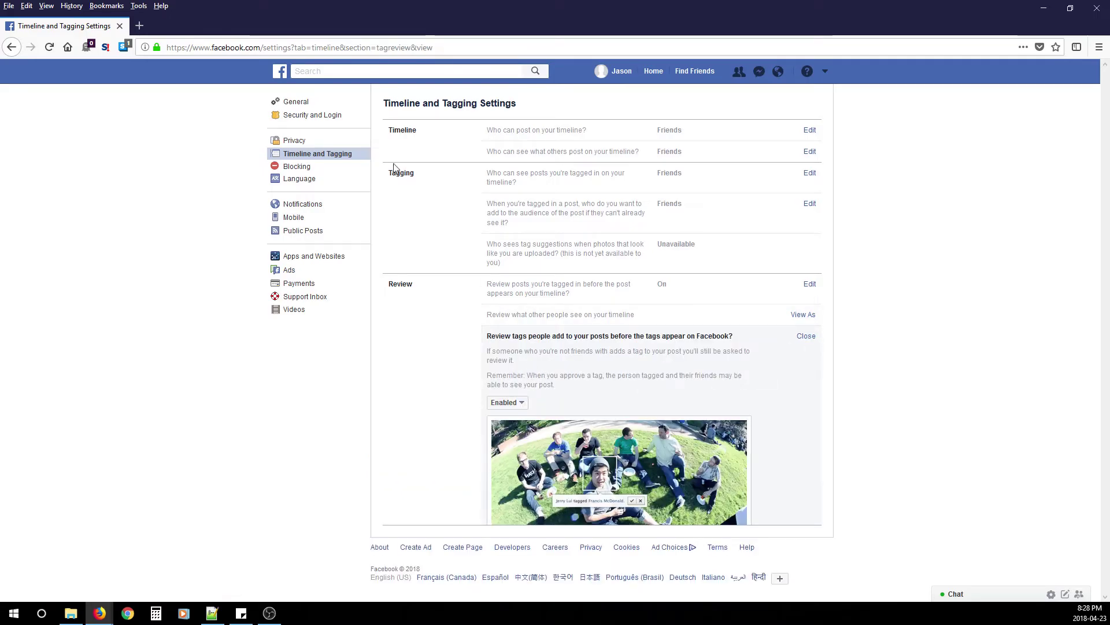
Confirm email notifications cover only account, security and privacy, then open Public Posts.
{"action": "left_click", "coordinate": [304, 206]}
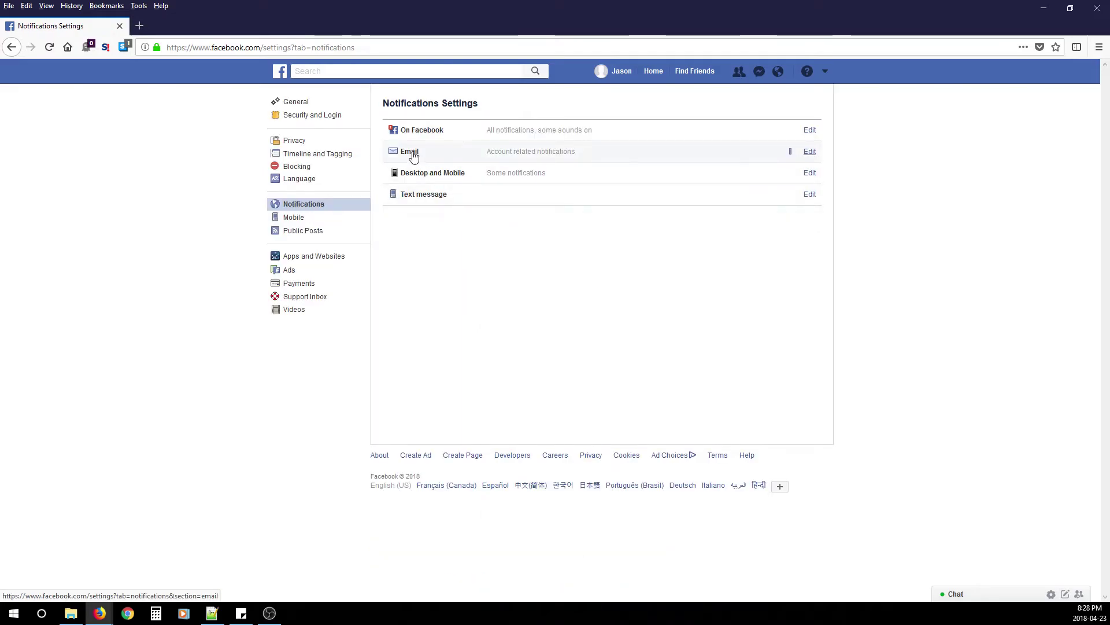
{"action": "left_click", "coordinate": [413, 155]}
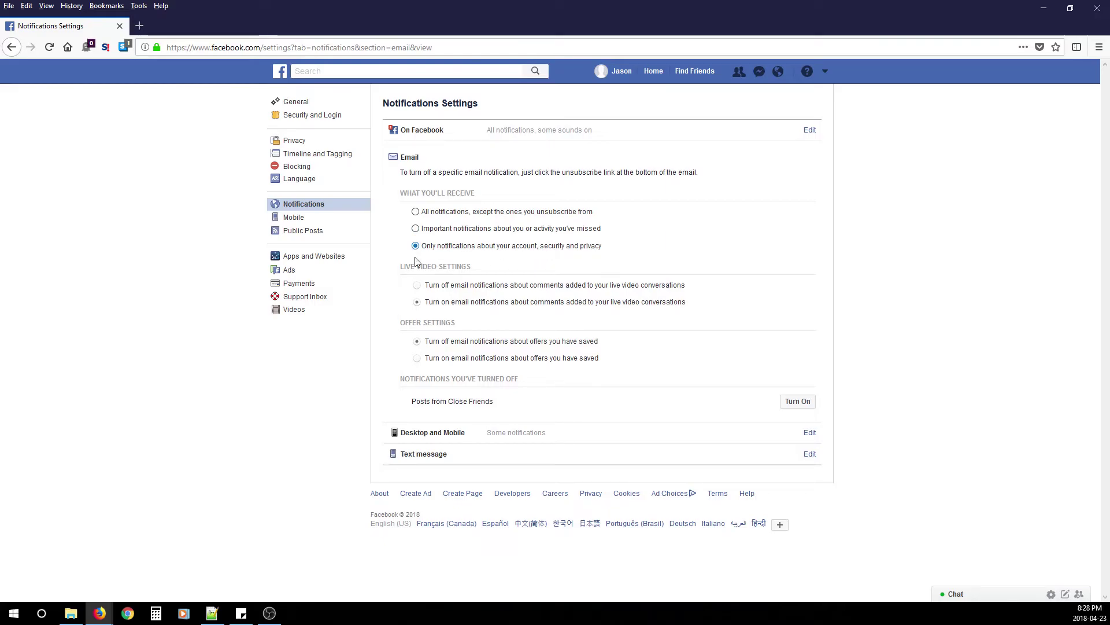
{"action": "left_click", "coordinate": [301, 231]}
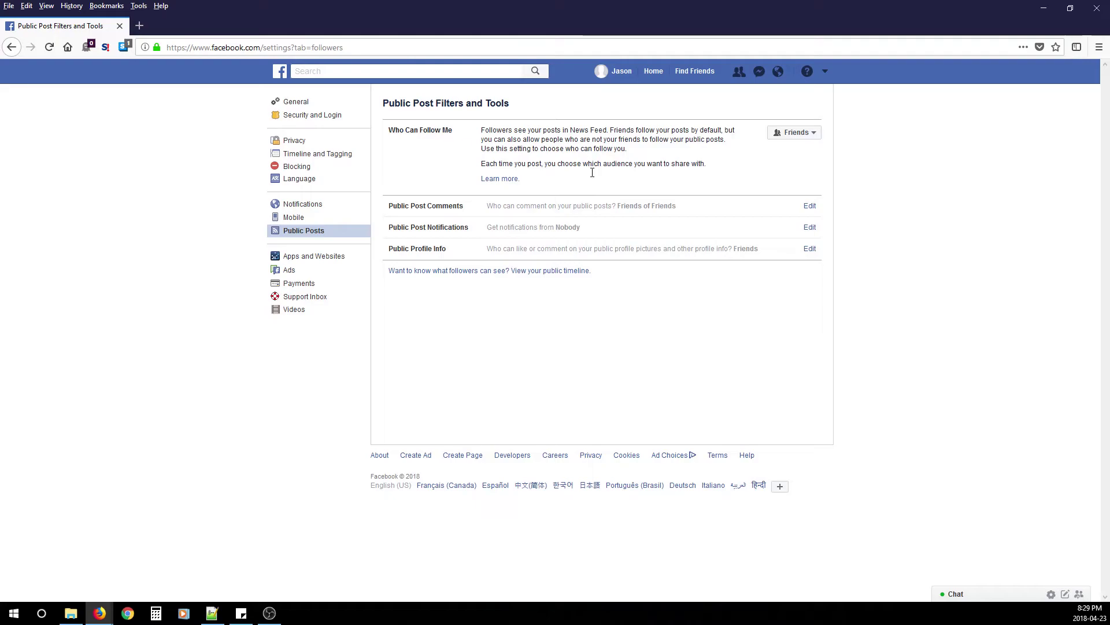
Keep followers limited to Friends and public post comments at Friends of Friends.
{"action": "left_click", "coordinate": [802, 138]}
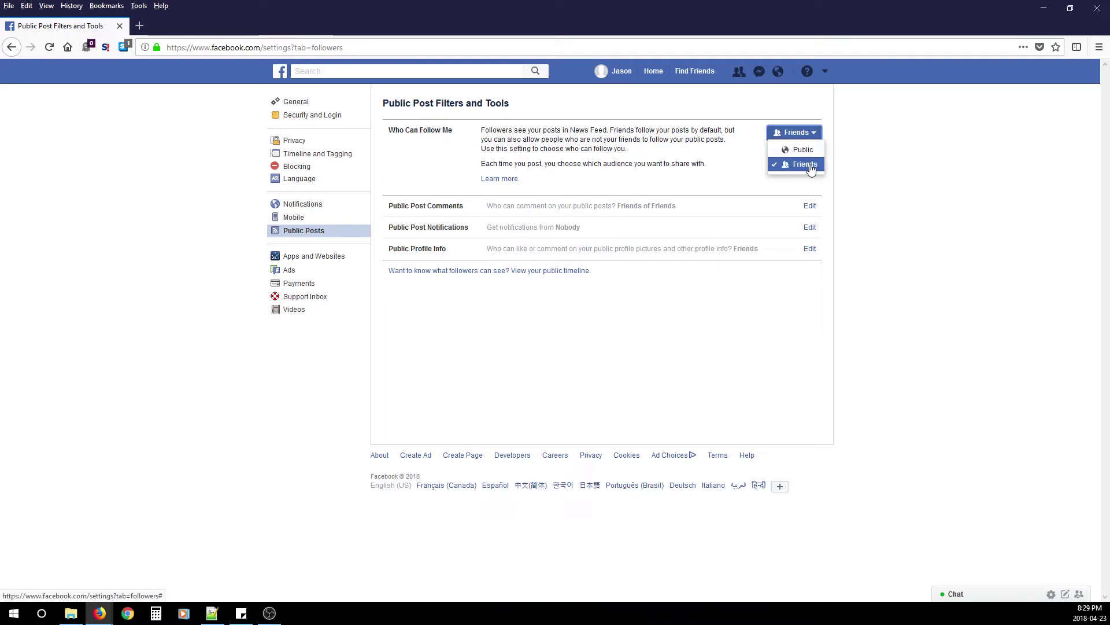
{"action": "left_click", "coordinate": [880, 193]}
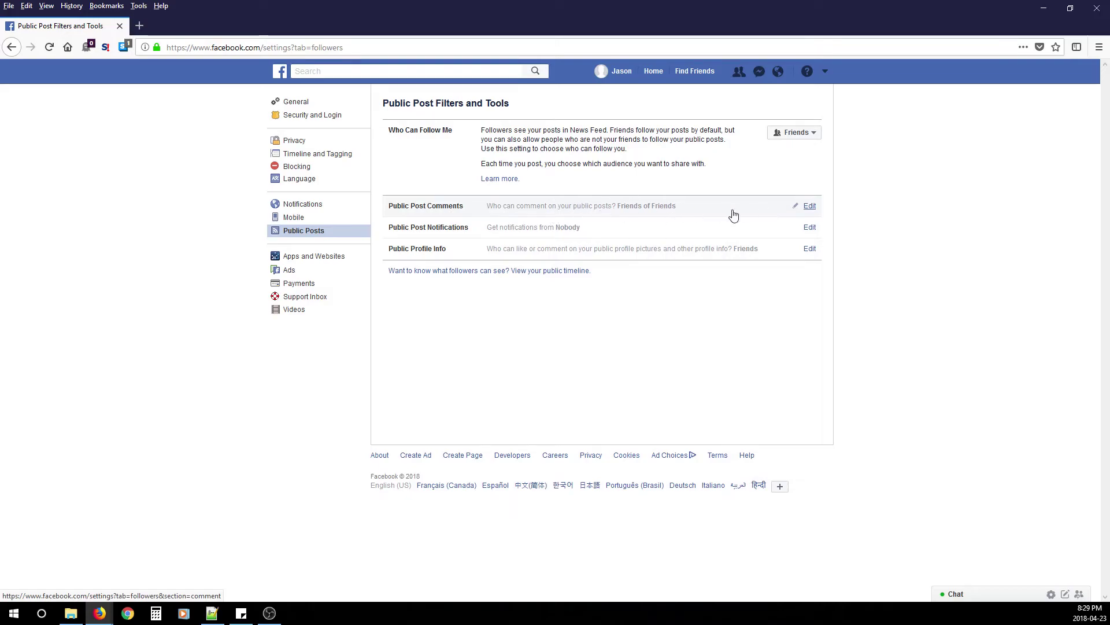
{"action": "left_click", "coordinate": [809, 206]}
{"action": "left_click", "coordinate": [532, 258]}
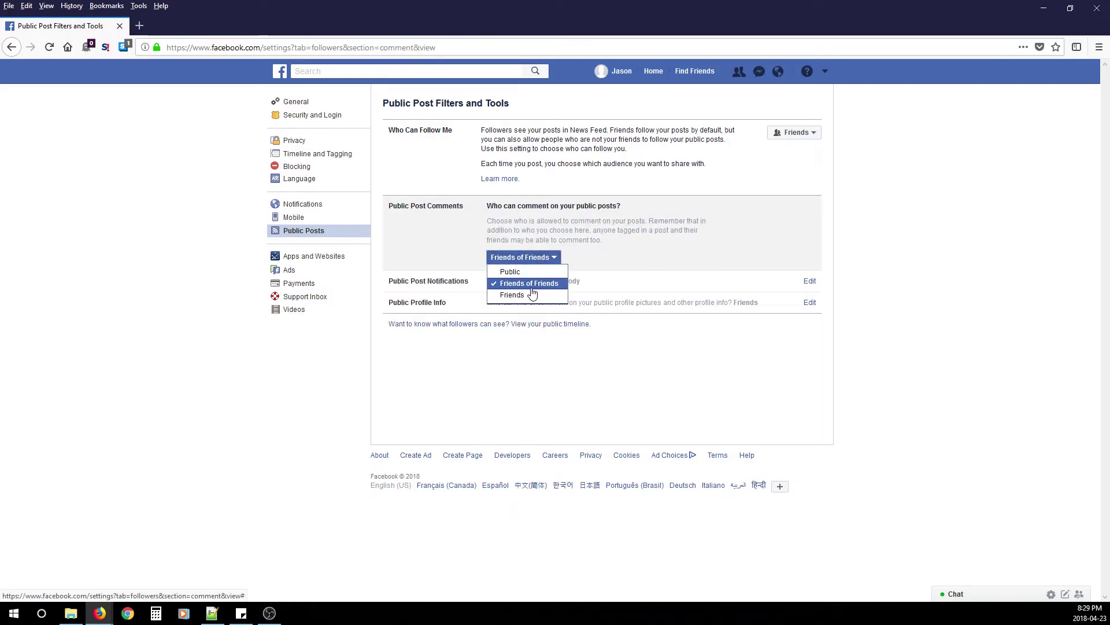
{"action": "left_click", "coordinate": [614, 258]}
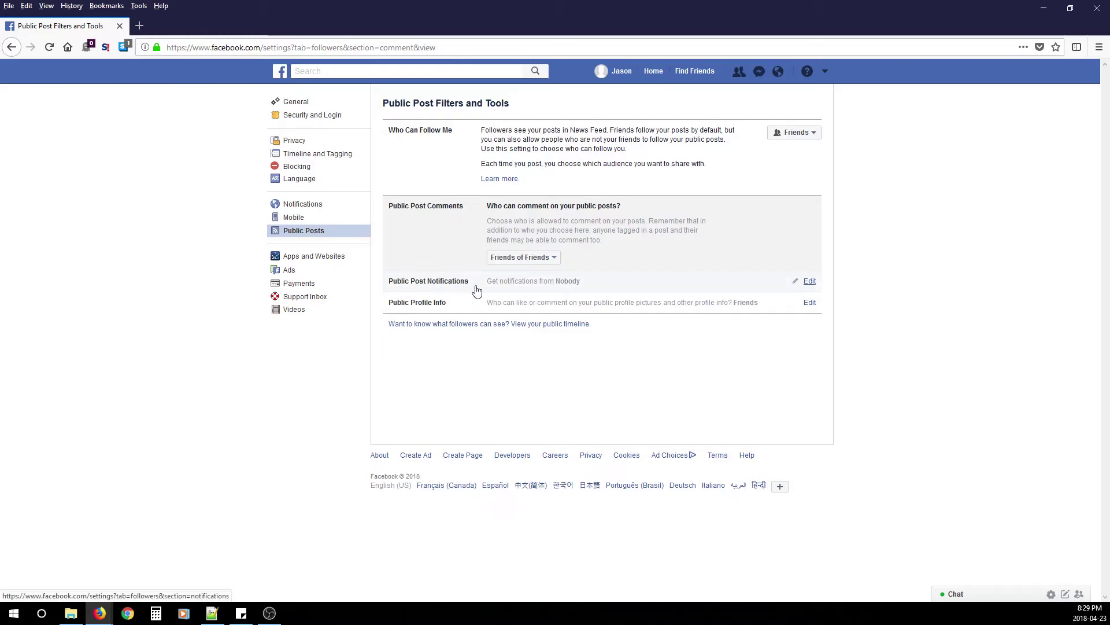
Check public post notifications and keep Public Profile Info limited to Friends.
{"action": "left_click", "coordinate": [809, 282]}
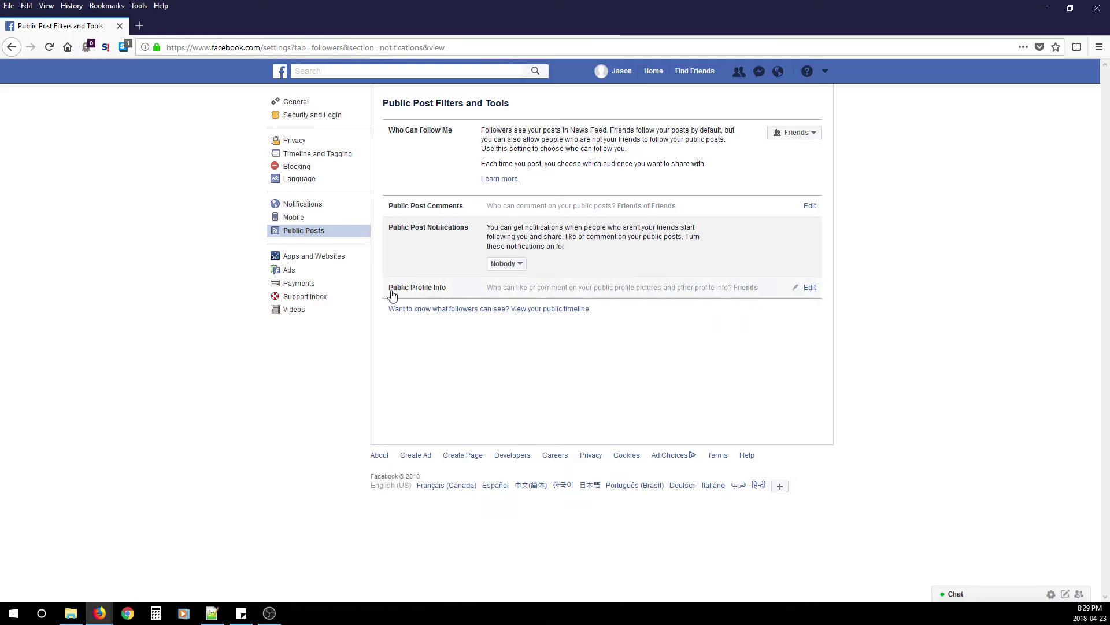
{"action": "left_click", "coordinate": [808, 288]}
{"action": "left_click", "coordinate": [495, 309]}
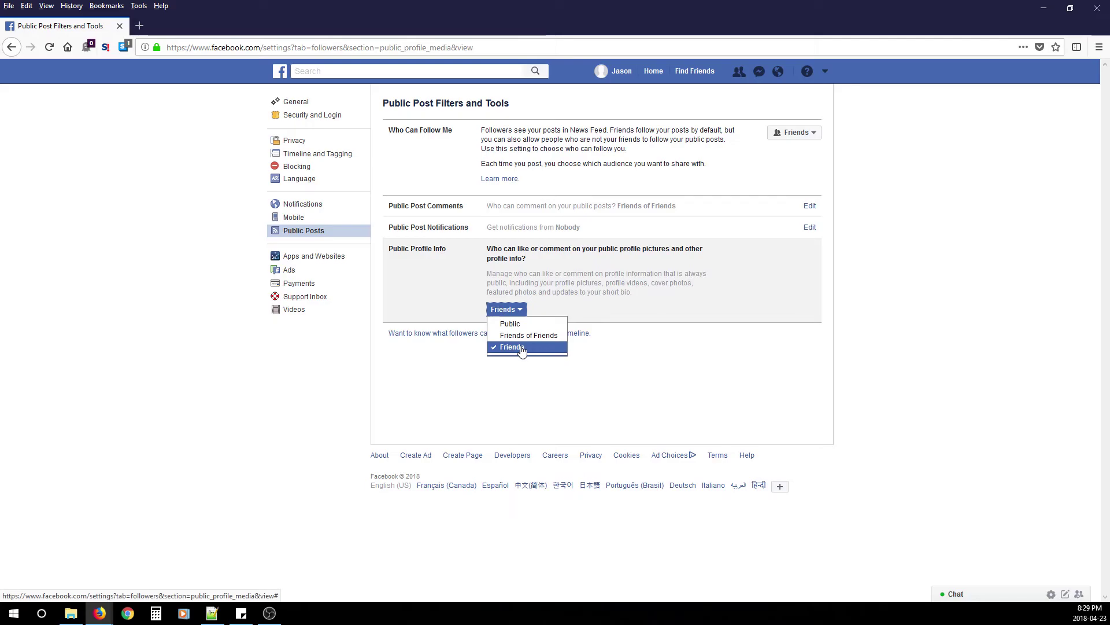
{"action": "left_click", "coordinate": [521, 419]}
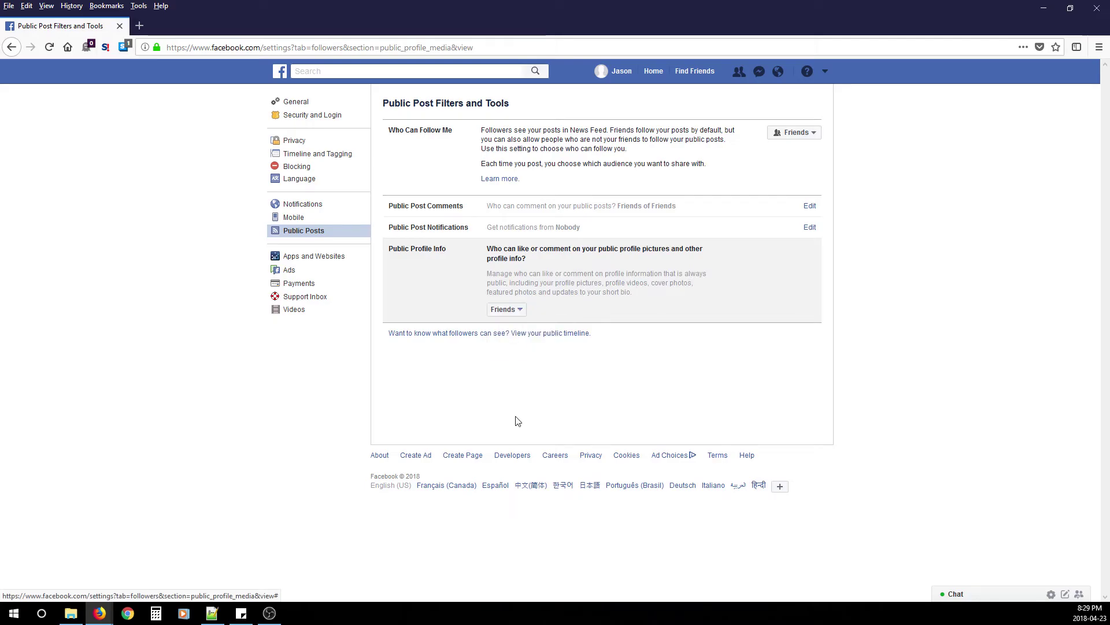
Review Apps and Websites, which lists no active apps, then go to Ads.
{"action": "left_click", "coordinate": [316, 256]}
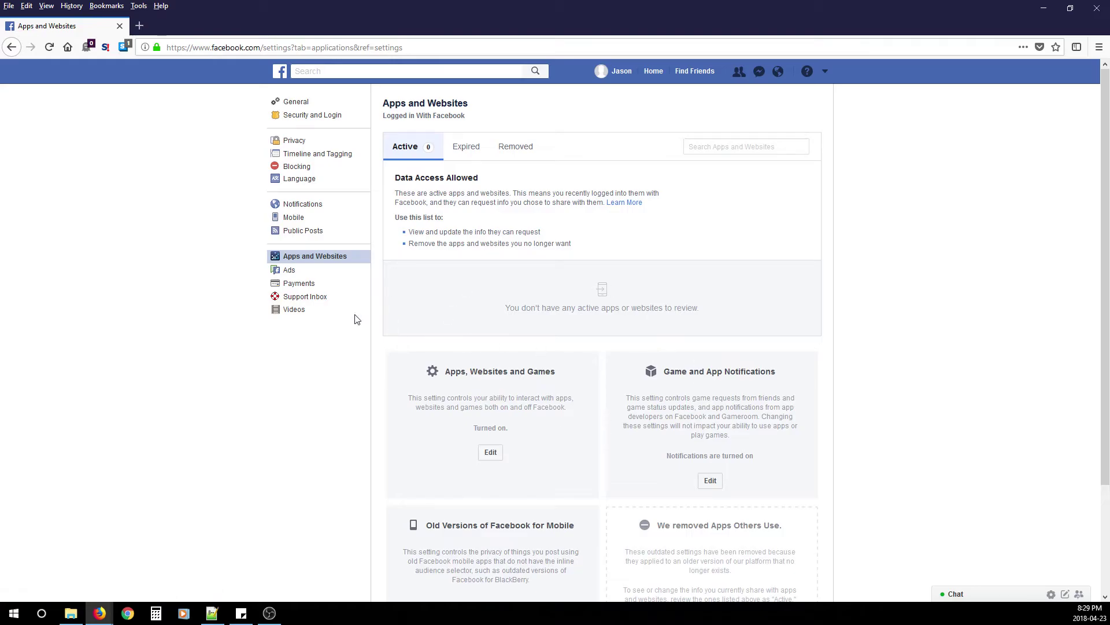
{"action": "left_click", "coordinate": [297, 270]}
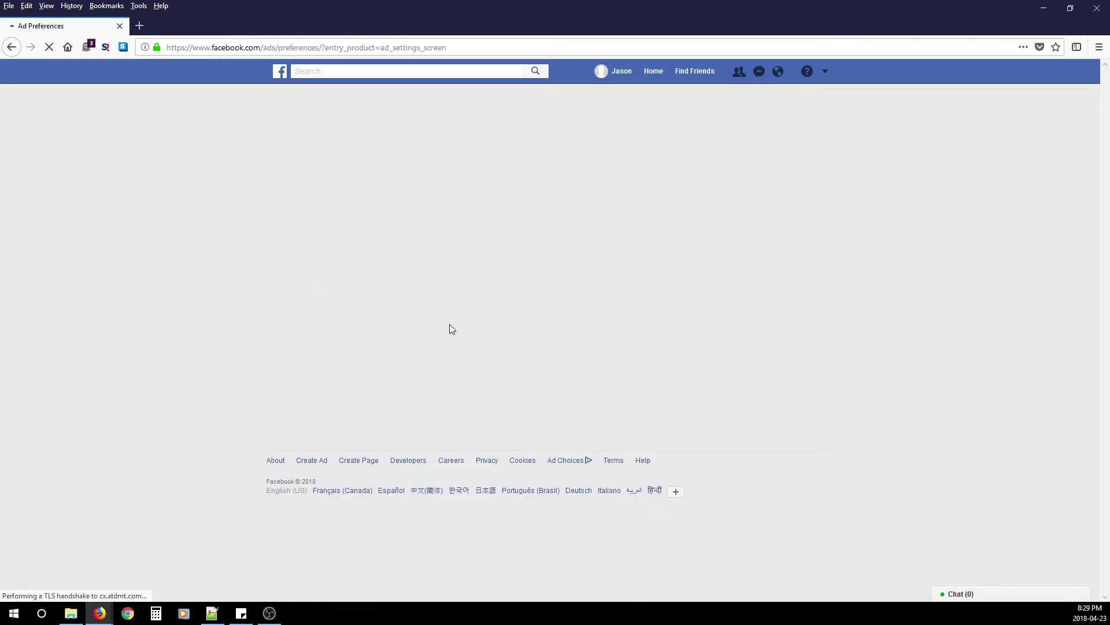
Set ads based on partner data to Not allowed.
{"action": "scroll", "coordinate": [444, 346], "scroll_direction": "down", "scroll_amount": 2}
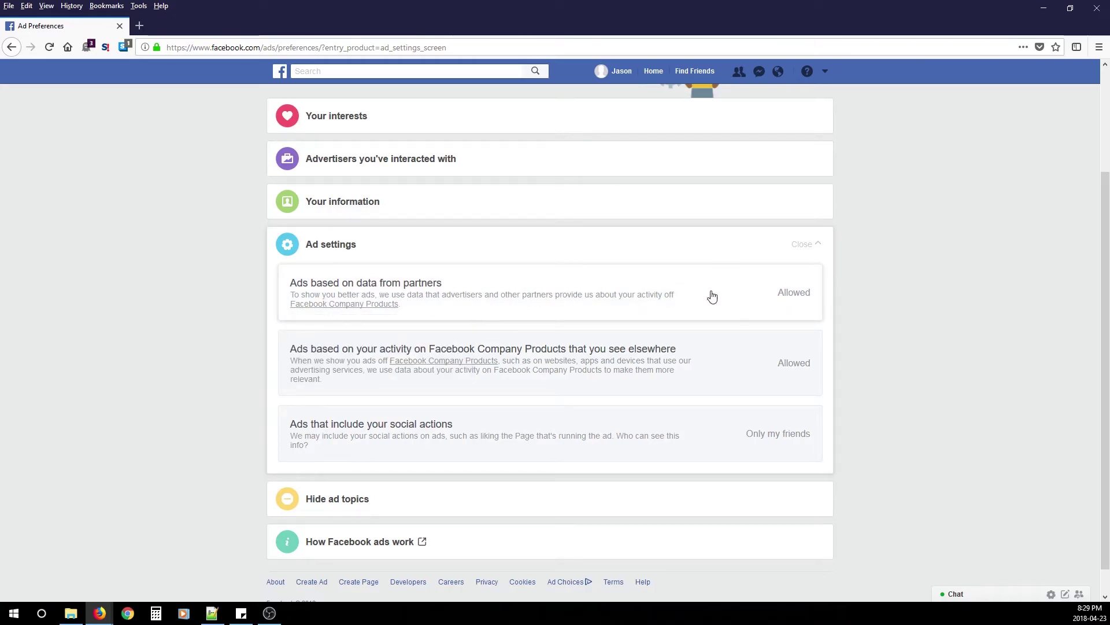
{"action": "left_click", "coordinate": [737, 294]}
{"action": "left_click", "coordinate": [332, 476]}
{"action": "left_click", "coordinate": [330, 495]}
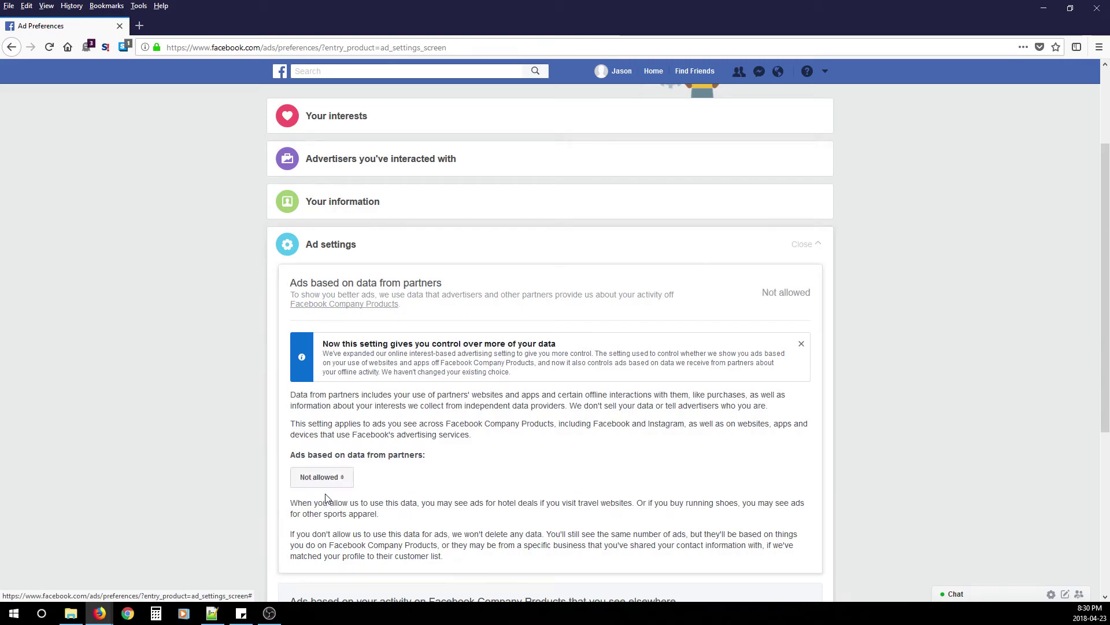
{"action": "left_click", "coordinate": [749, 299]}
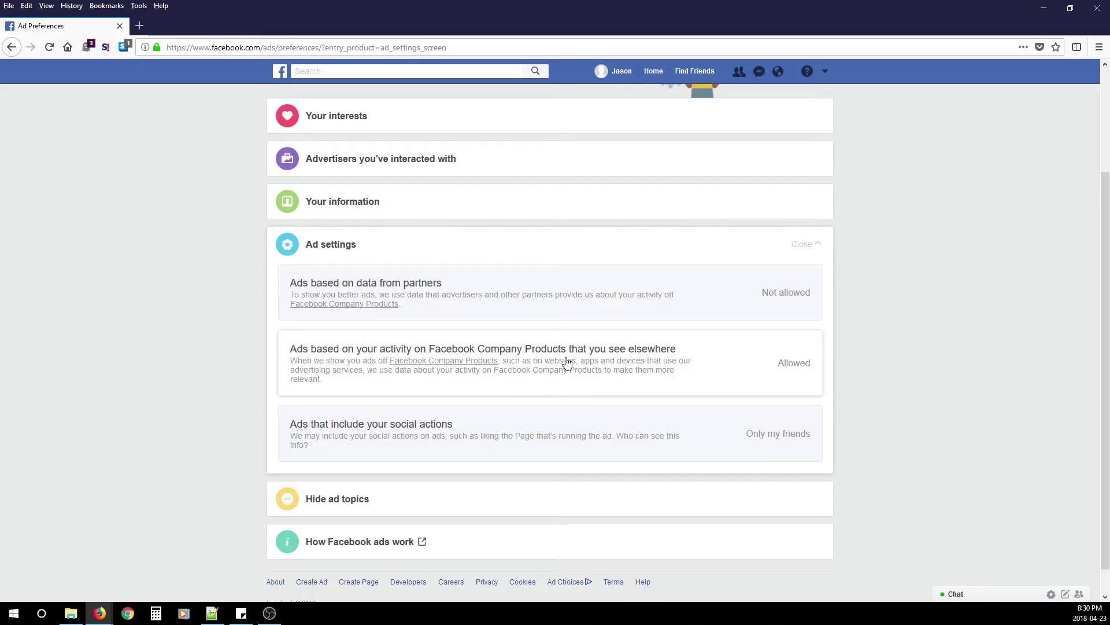
Set ads based on off-Facebook activity to No.
{"action": "left_click", "coordinate": [766, 363]}
{"action": "scroll", "coordinate": [443, 486], "scroll_direction": "down", "scroll_amount": 5}
{"action": "left_click", "coordinate": [306, 397]}
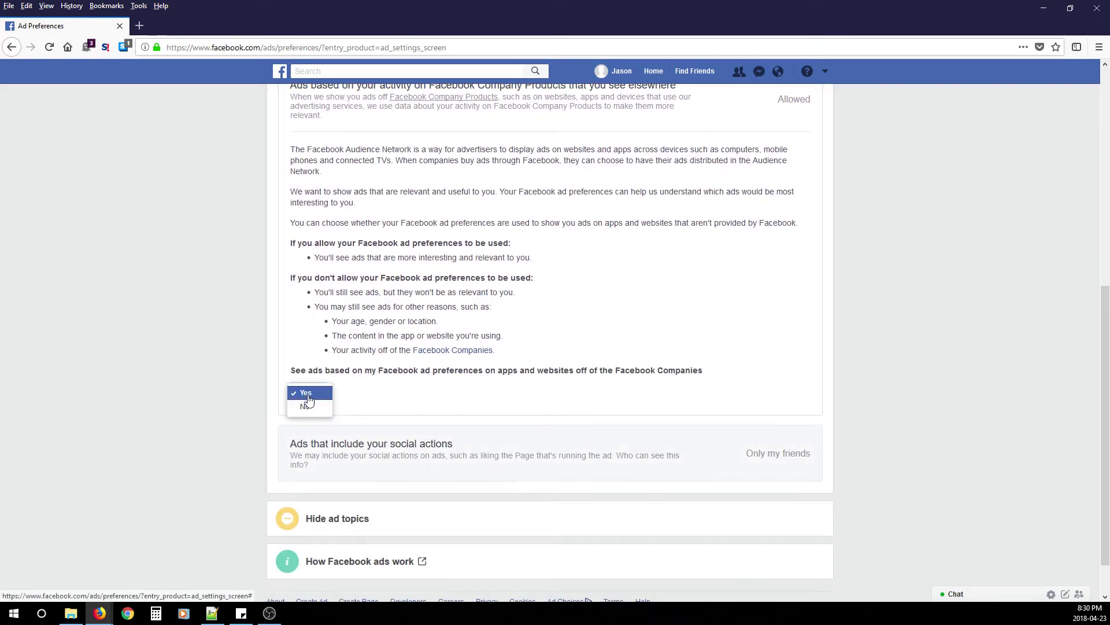
{"action": "left_click", "coordinate": [309, 409]}
{"action": "scroll", "coordinate": [464, 421], "scroll_direction": "up", "scroll_amount": 5}
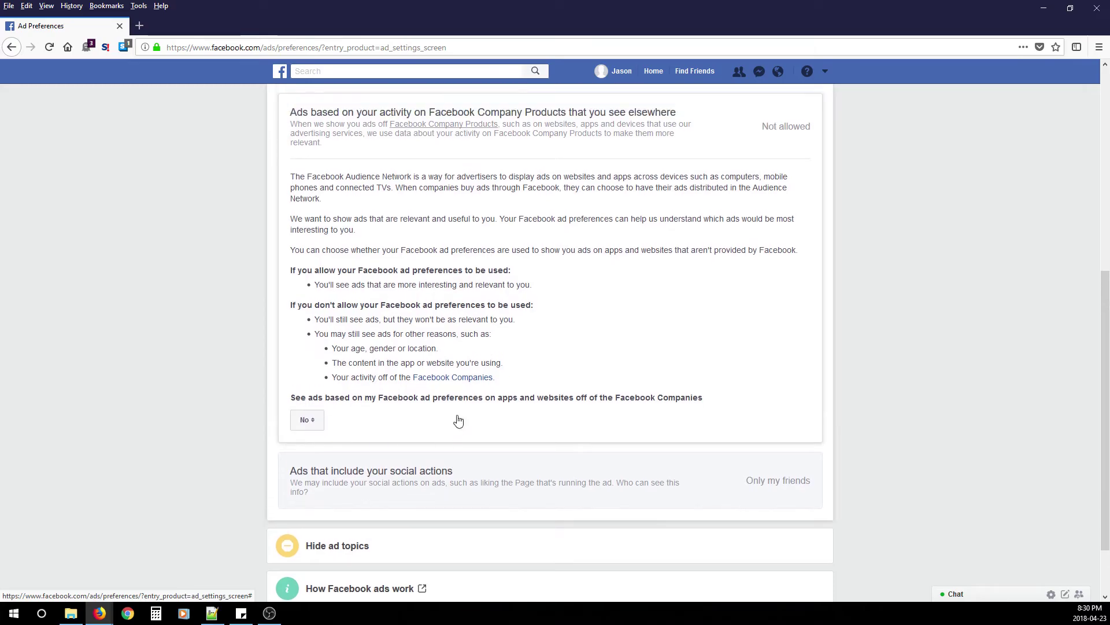
{"action": "left_click", "coordinate": [714, 372]}
{"action": "scroll", "coordinate": [357, 397], "scroll_direction": "down", "scroll_amount": 1}
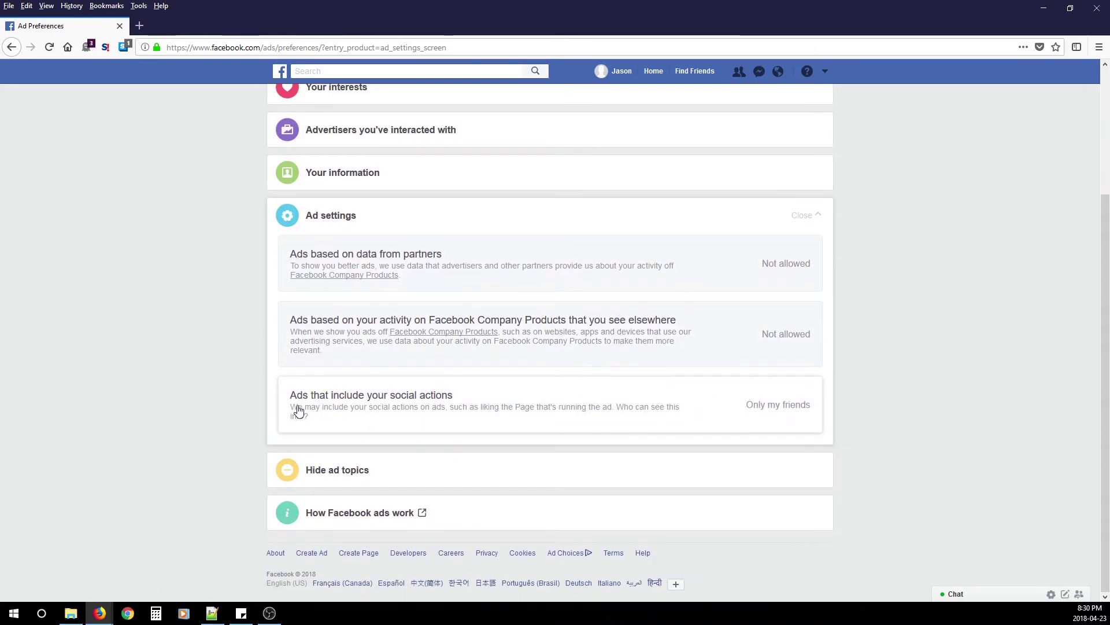
Show your social actions in ads to No One.
{"action": "left_click", "coordinate": [742, 403]}
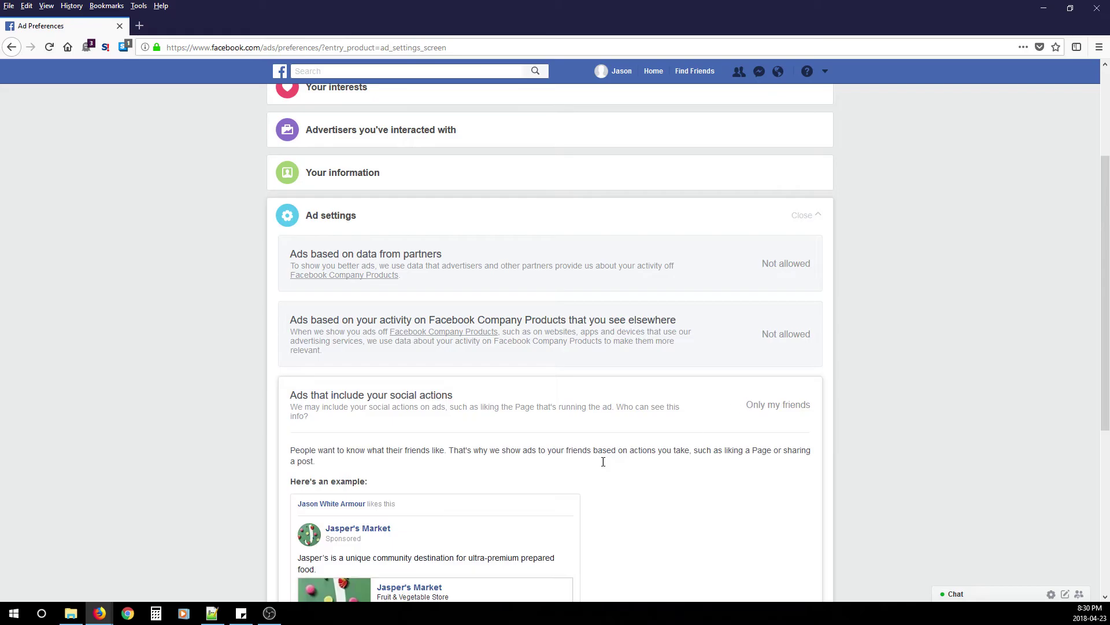
{"action": "scroll", "coordinate": [386, 424], "scroll_direction": "down", "scroll_amount": 5}
{"action": "left_click", "coordinate": [352, 449]}
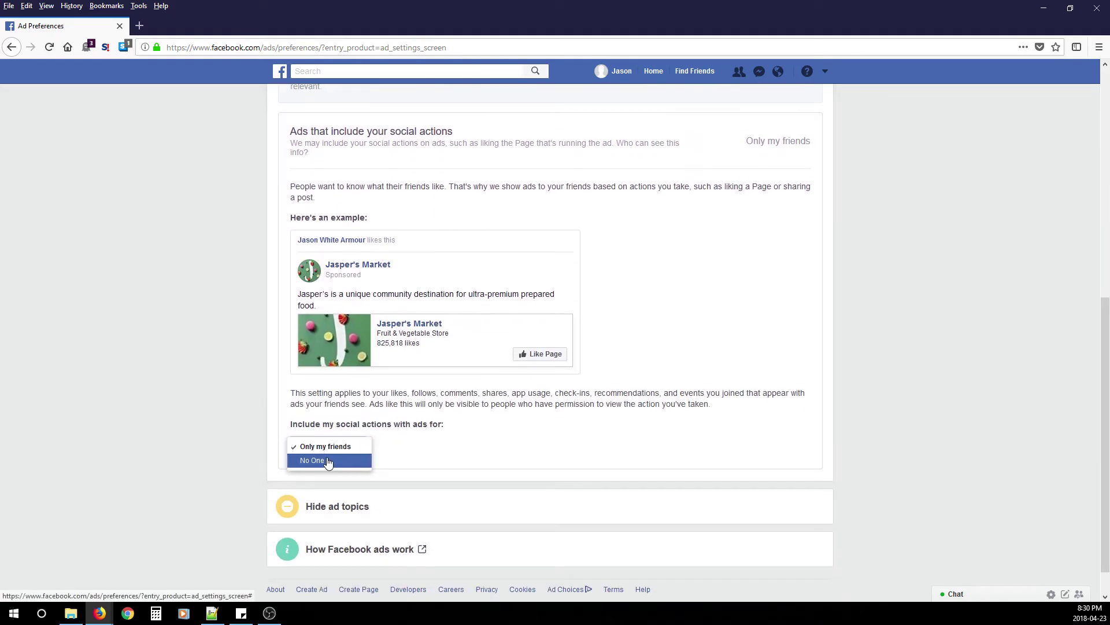
{"action": "left_click", "coordinate": [327, 461]}
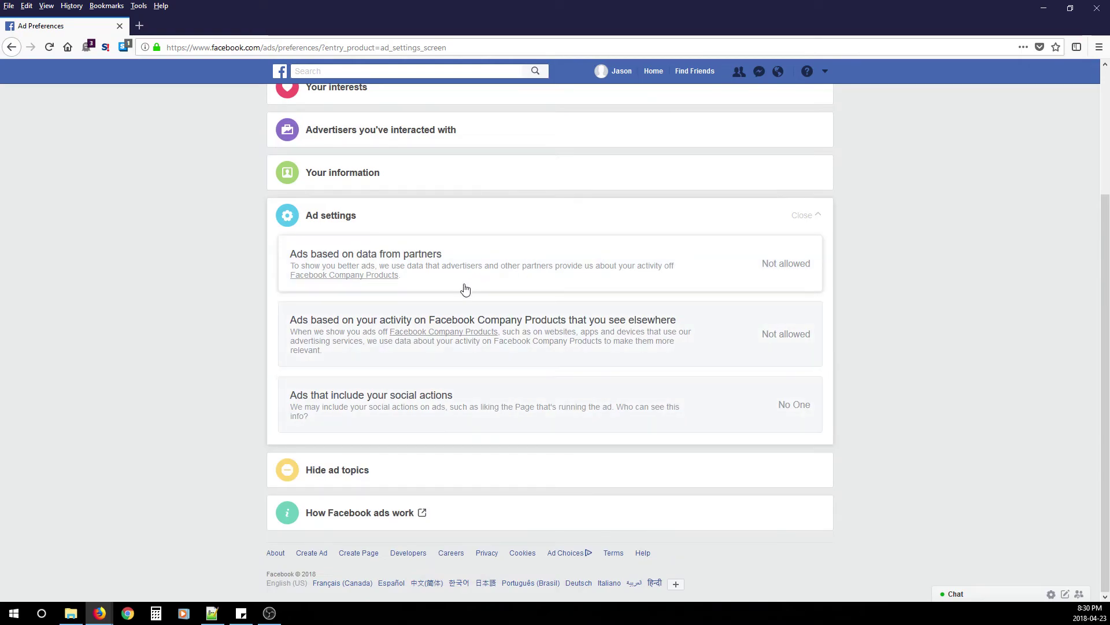
{"action": "scroll", "coordinate": [465, 289], "scroll_direction": "up", "scroll_amount": 3}
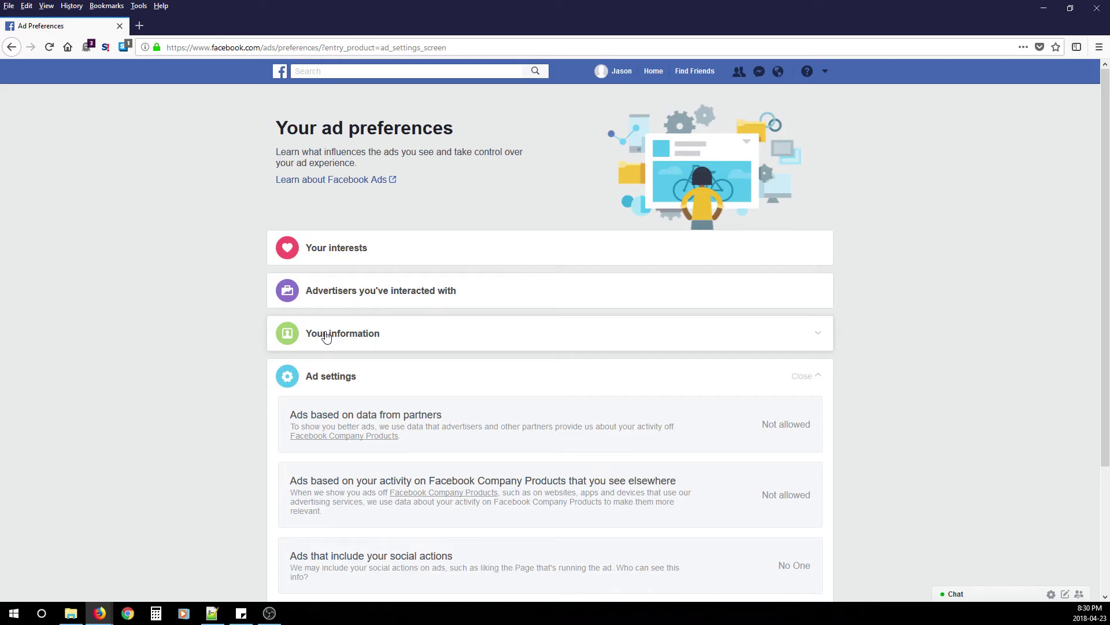
Under Your information, switch off relationship status, employer, job title and education targeting.
{"action": "left_click", "coordinate": [364, 336]}
{"action": "scroll", "coordinate": [270, 352], "scroll_direction": "down", "scroll_amount": 1}
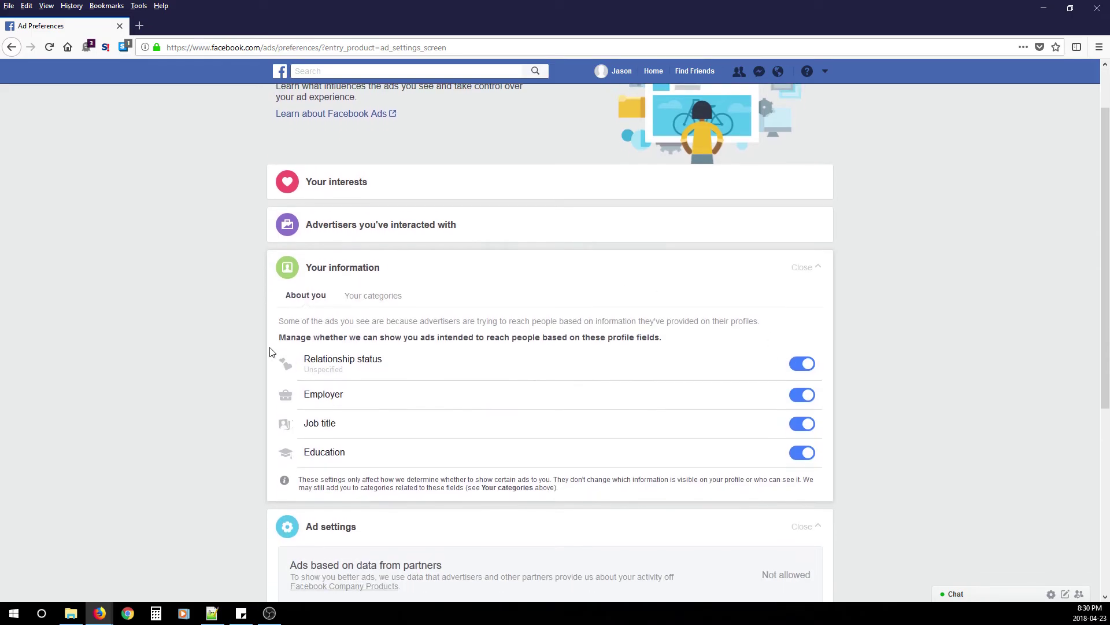
{"action": "left_click", "coordinate": [801, 363]}
{"action": "left_click", "coordinate": [801, 395]}
{"action": "left_click", "coordinate": [801, 424]}
{"action": "left_click", "coordinate": [801, 453]}
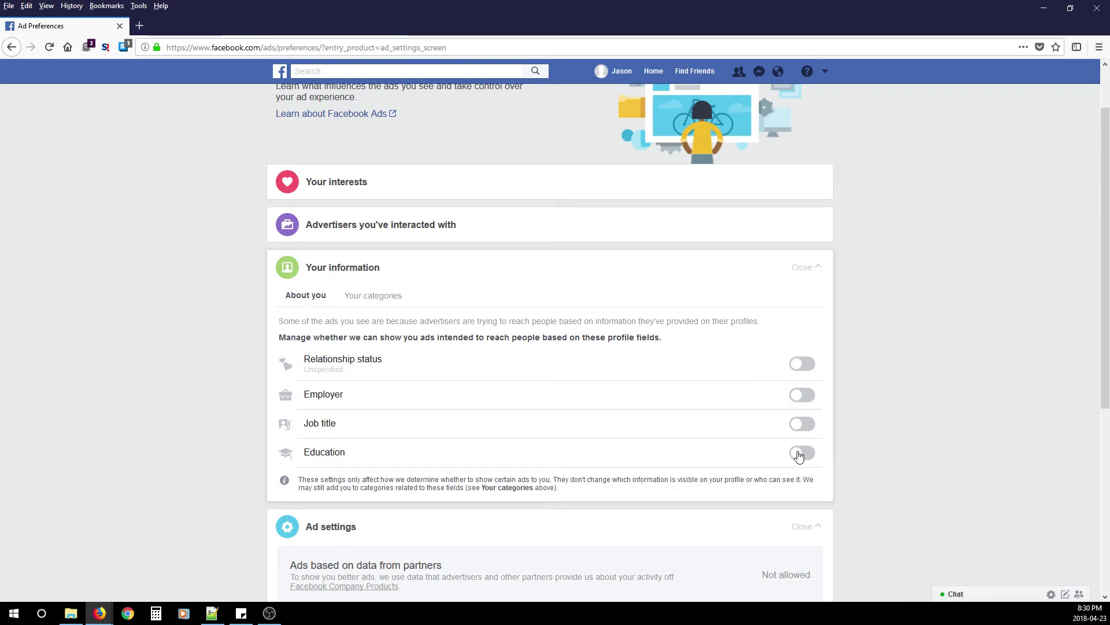
{"action": "left_click", "coordinate": [593, 267]}
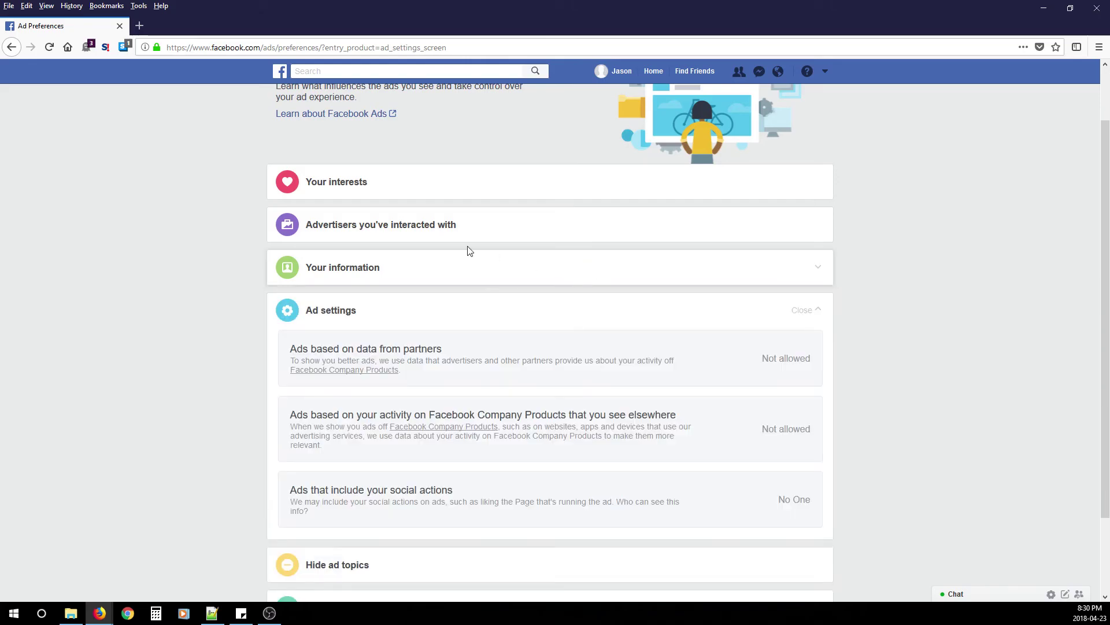
Review the list of advertisers you've interacted with, then collapse it again.
{"action": "left_click", "coordinate": [376, 226]}
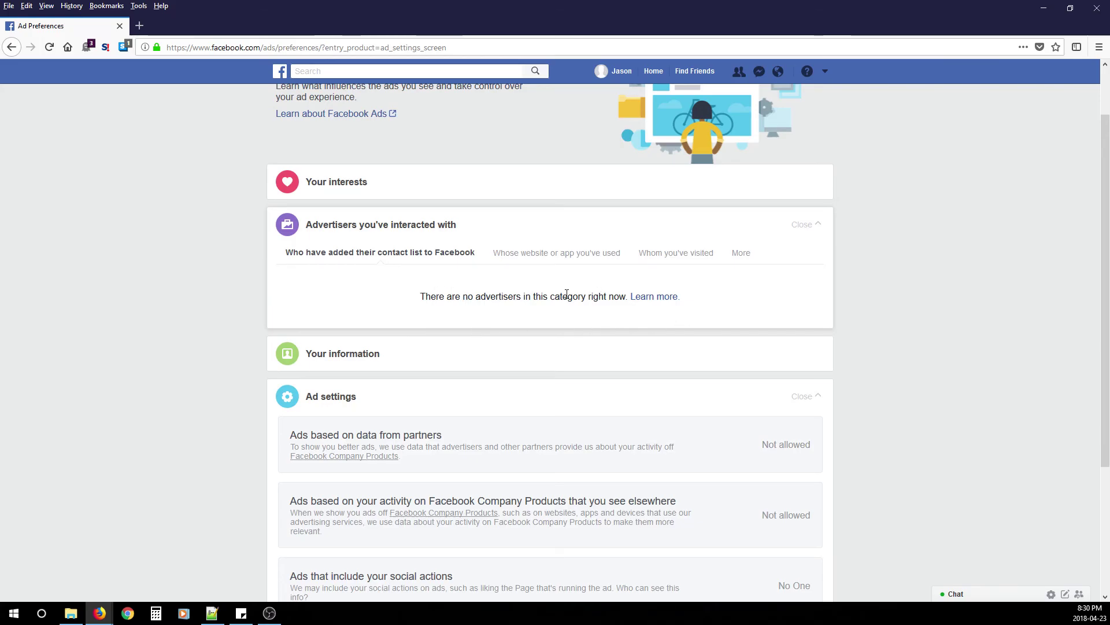
{"action": "left_click", "coordinate": [802, 224]}
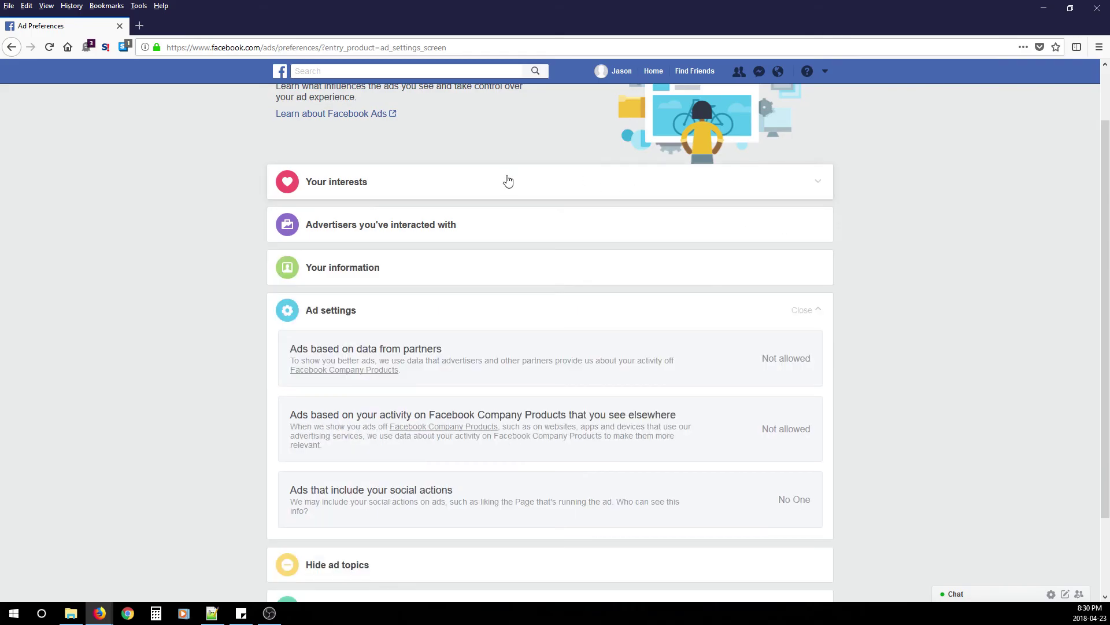
{"action": "scroll", "coordinate": [520, 434], "scroll_direction": "down", "scroll_amount": 3}
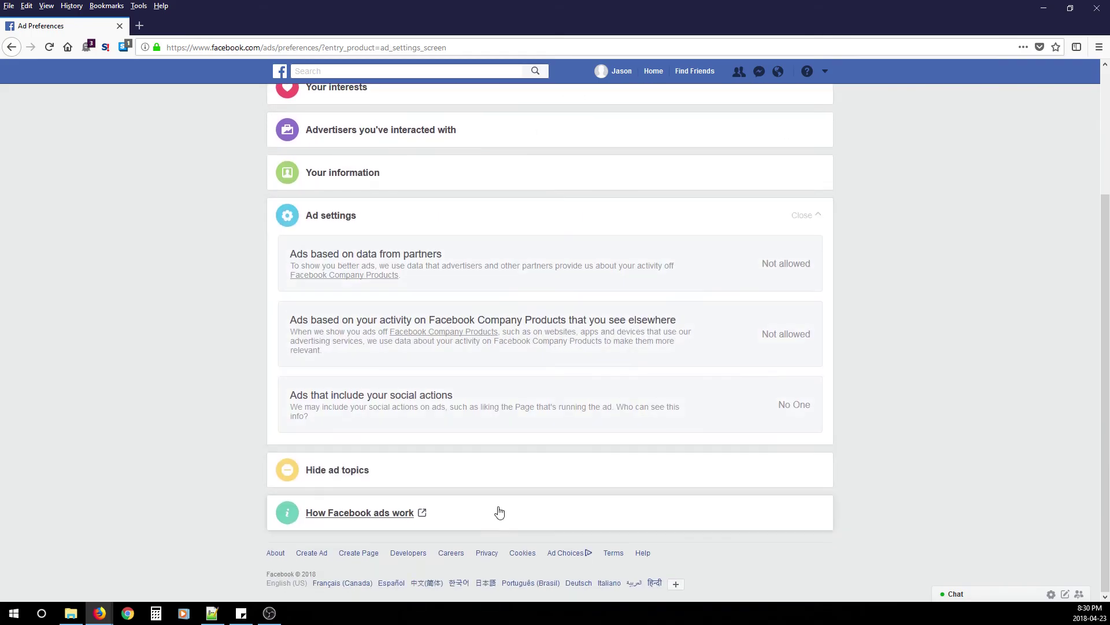
Under Hide ad topics, set Alcohol, Parenting and Pets ads to Permanently hidden.
{"action": "left_click", "coordinate": [386, 472]}
{"action": "scroll", "coordinate": [385, 472], "scroll_direction": "down", "scroll_amount": 3}
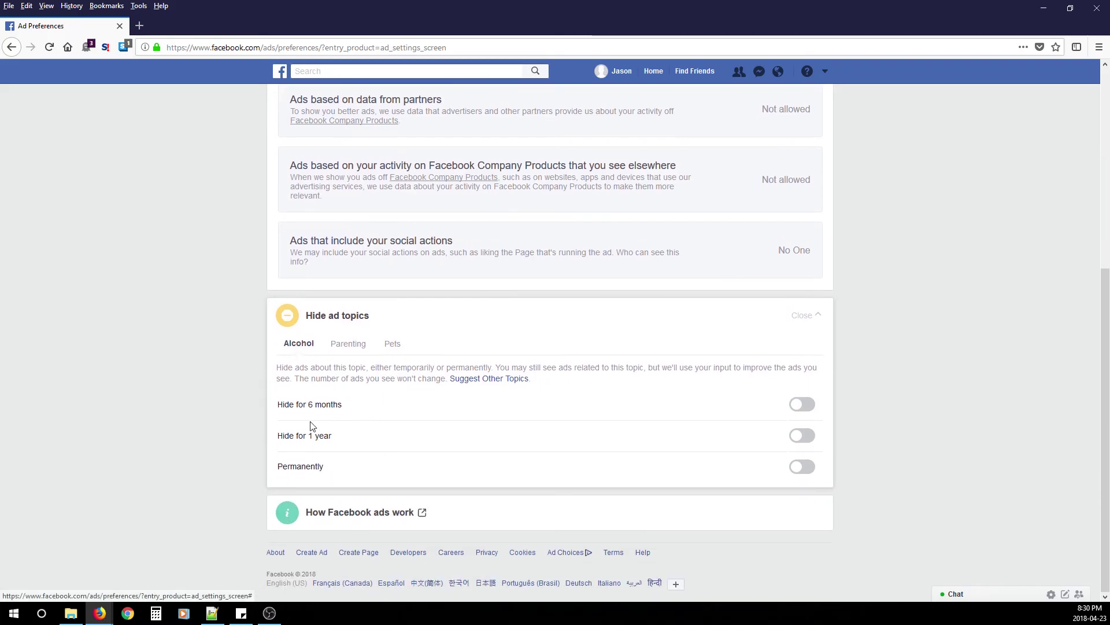
{"action": "left_click", "coordinate": [802, 466]}
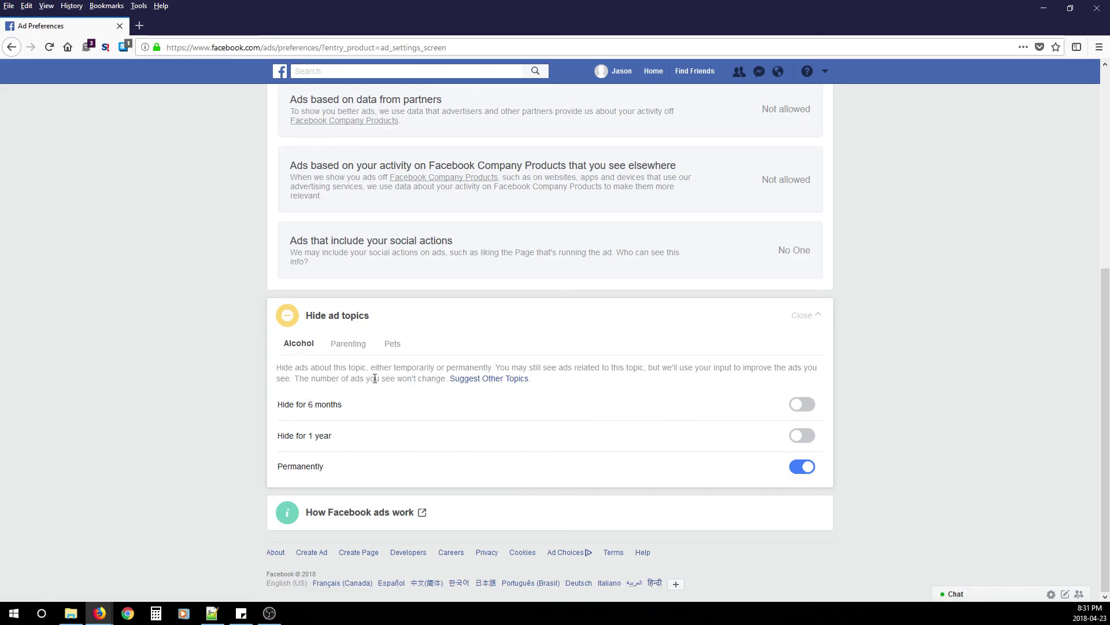
{"action": "left_click", "coordinate": [350, 344]}
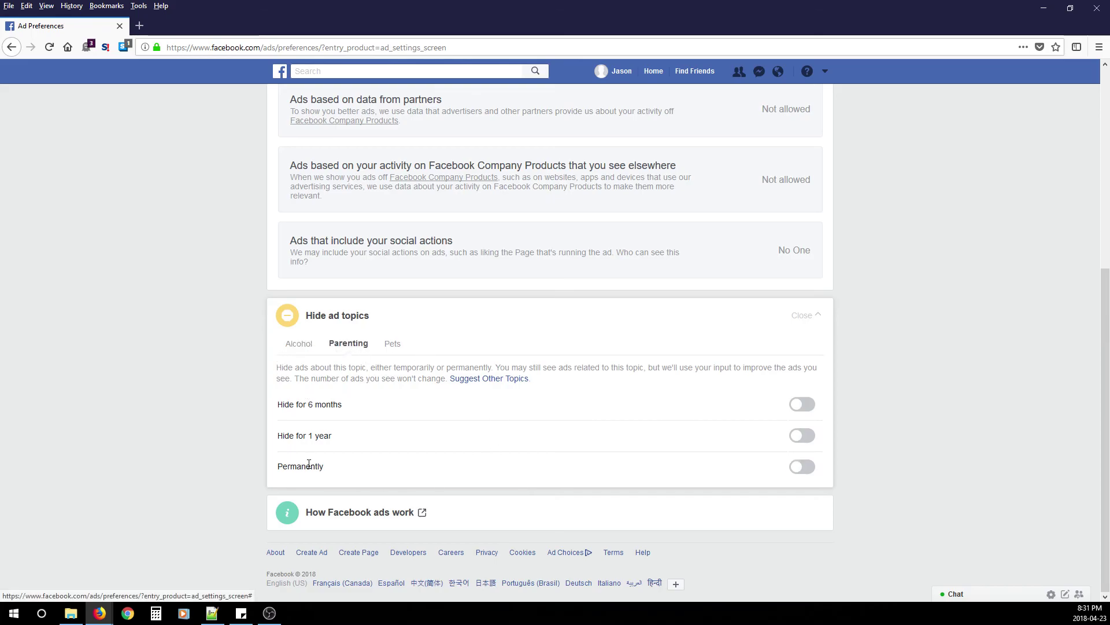
{"action": "left_click", "coordinate": [801, 467]}
{"action": "left_click", "coordinate": [390, 346]}
{"action": "left_click", "coordinate": [801, 466]}
{"action": "scroll", "coordinate": [553, 505], "scroll_direction": "up", "scroll_amount": 5}
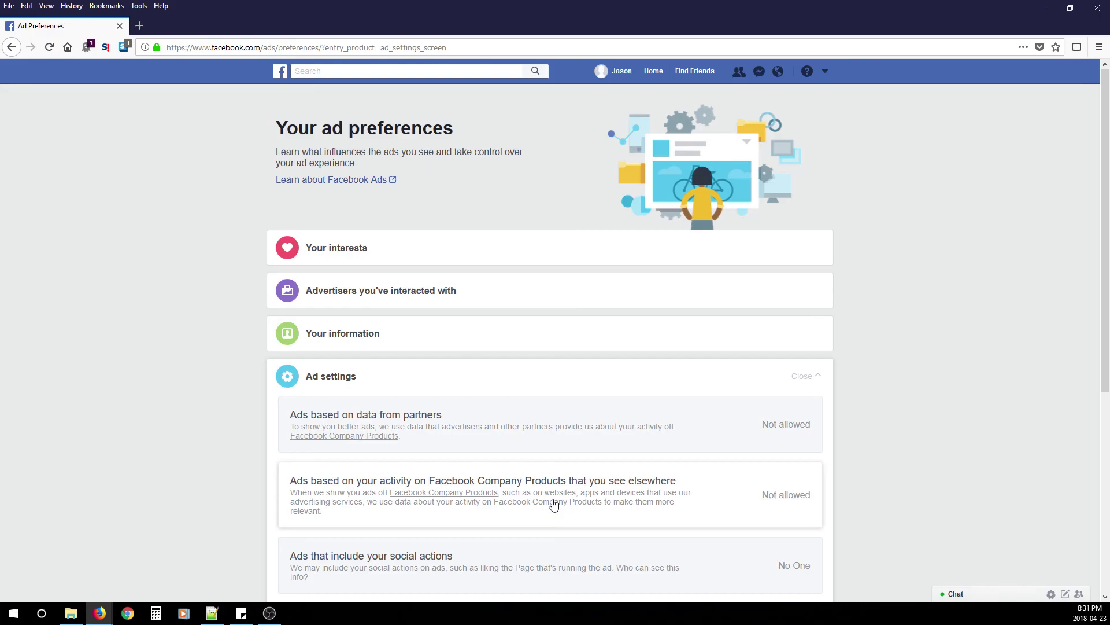